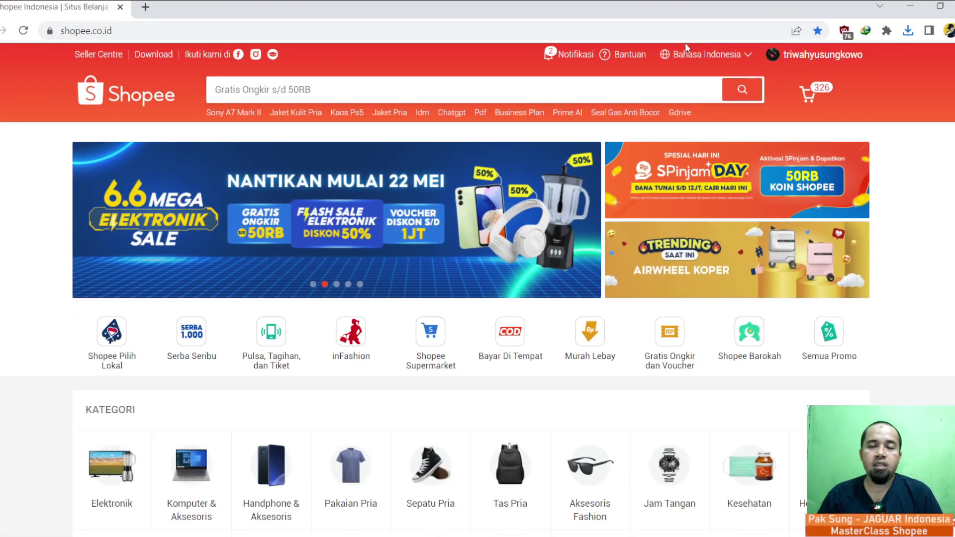
Go to Shopee's Seller Centre and start adding a new product listing
mouse_move(685, 52)
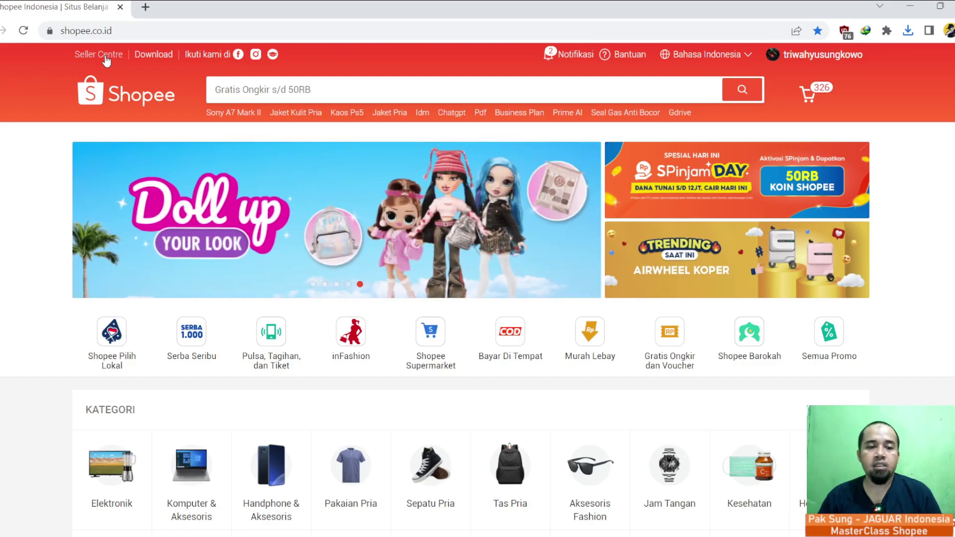
click(106, 58)
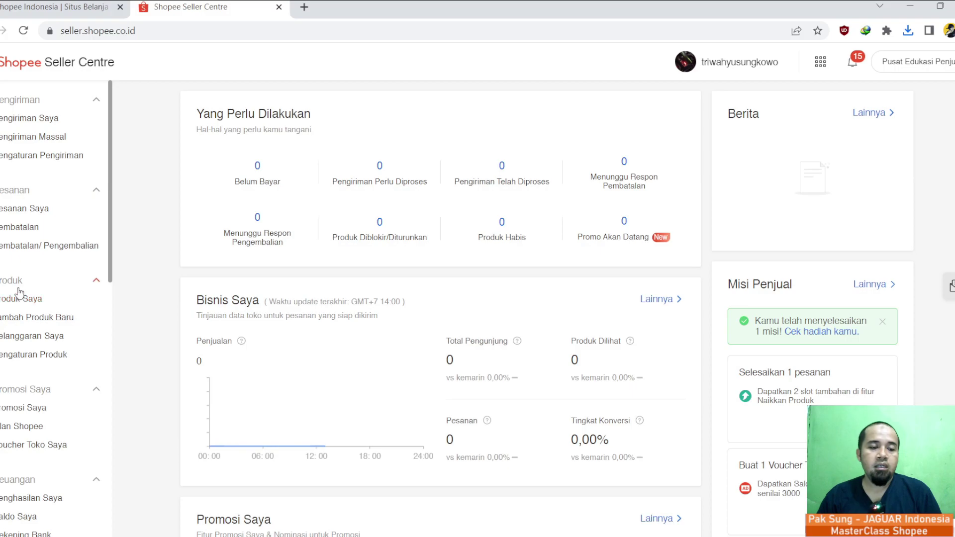
click(23, 321)
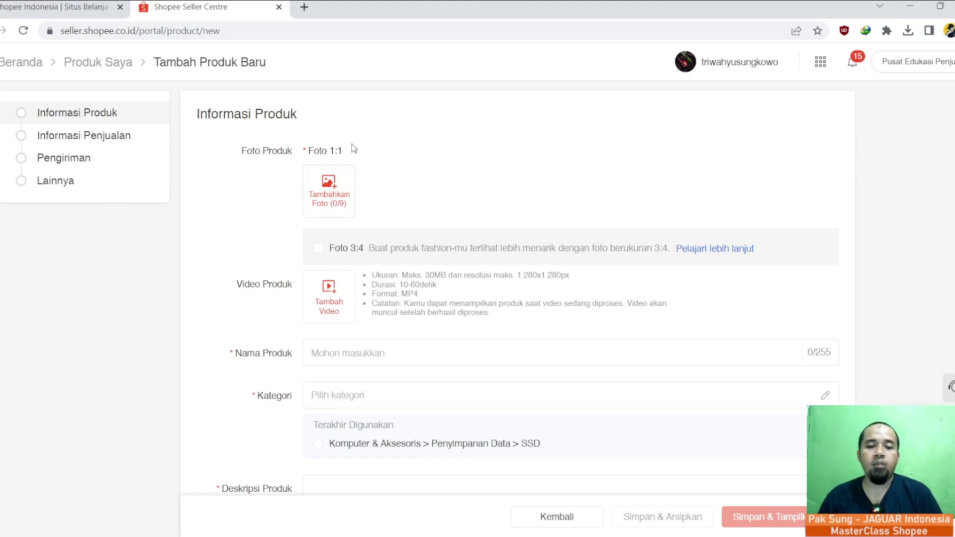
Upload four 1:1 product photos of the Samsung SSD, with the boxed SSD shot first as the cover
click(325, 185)
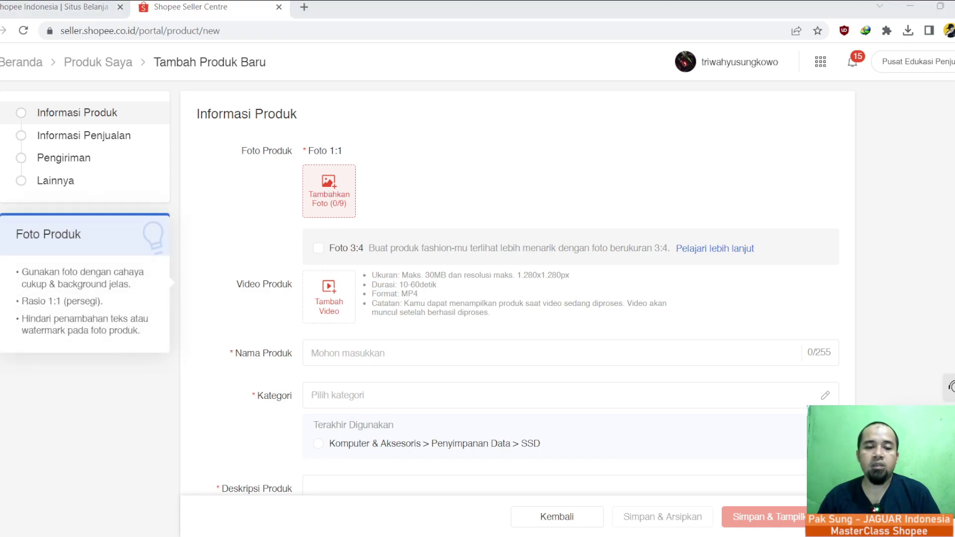
key(Return)
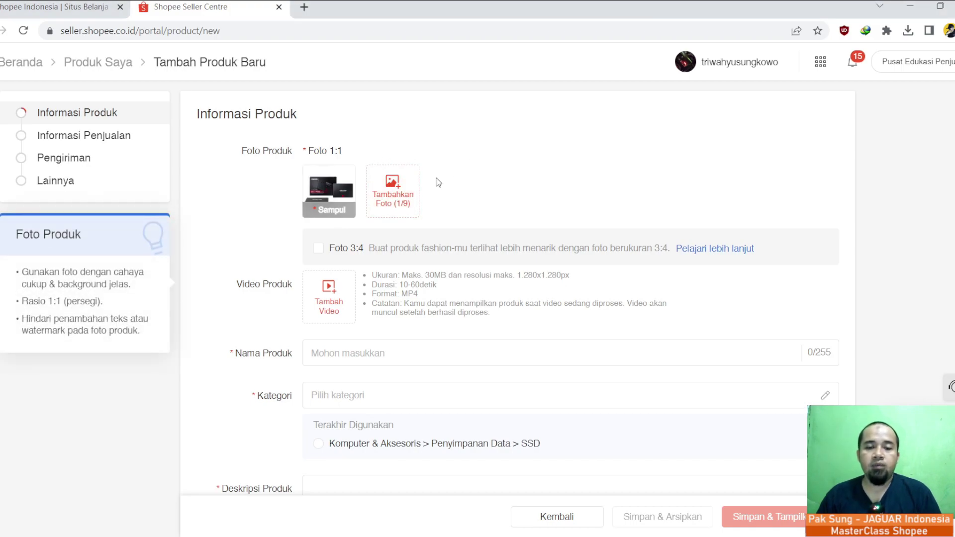
click(395, 206)
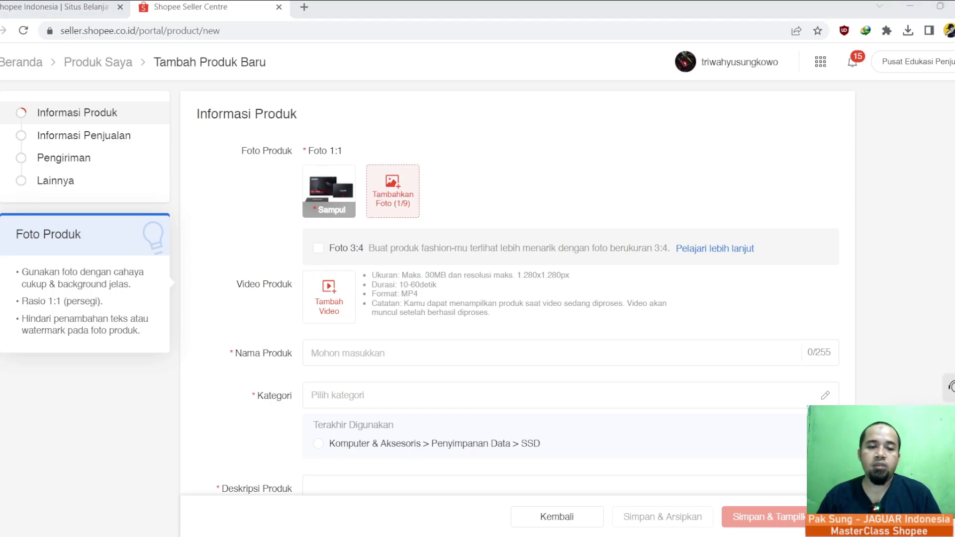
key(Return)
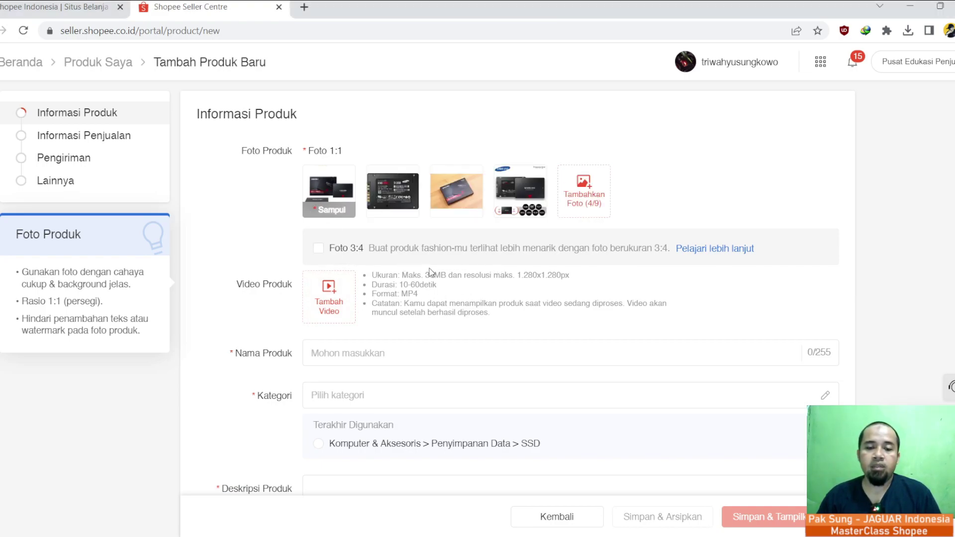
Name the product "SSD Samsung 512 original, copotan dari laptop cyborg 15" and choose the category Komputer & Aksesoris > Penyimpanan Data > SSD
scroll(350, 258, down, 1)
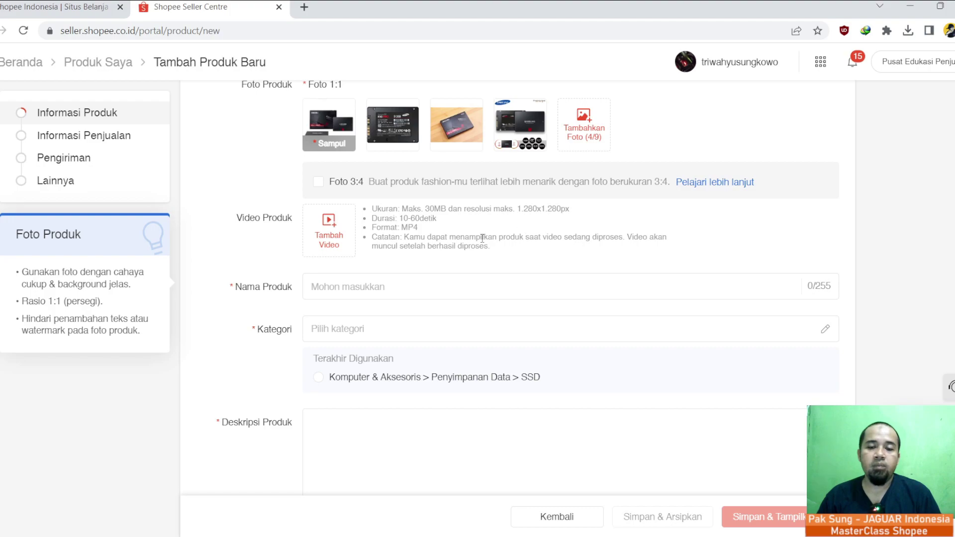
click(384, 285)
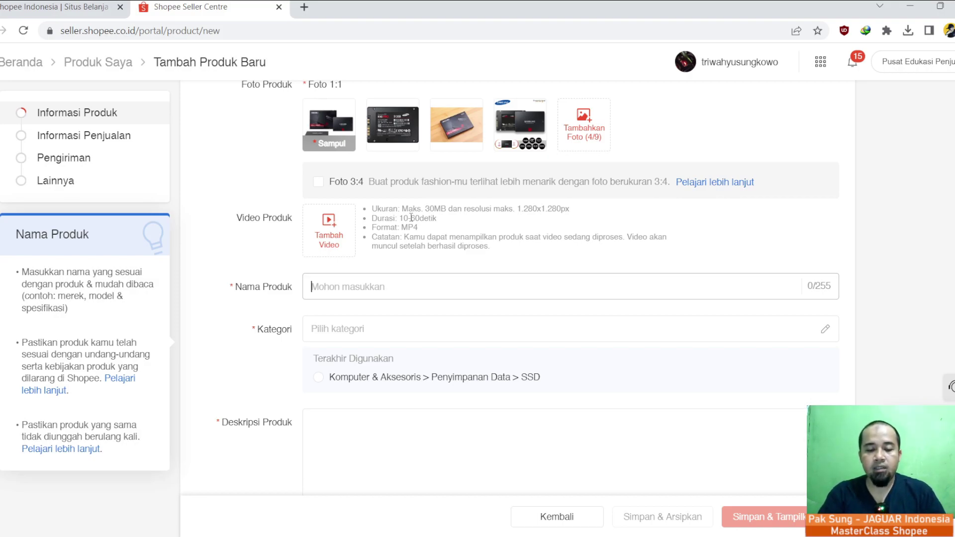
text(SSD Samsung 512 original, copotan dari laptop cyborg 15)
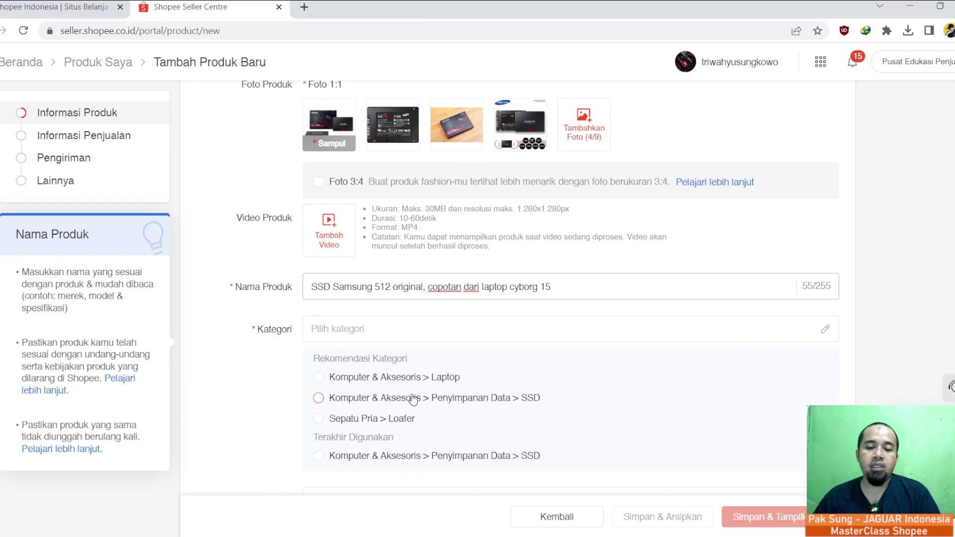
click(318, 400)
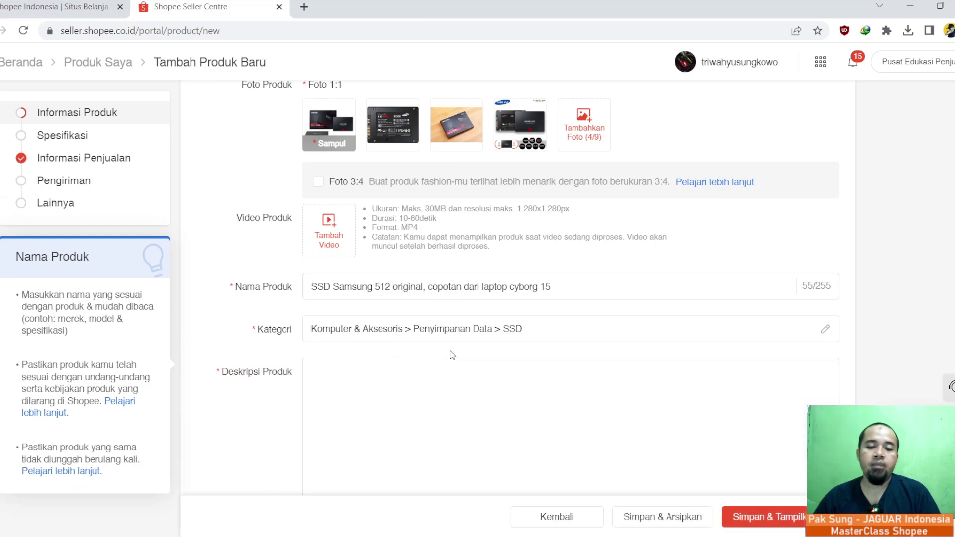
Switch to ChatGPT and send the prompt "buatkan deskripsi produk untuk jualan di shopee, nama produknya SSD Samsung 512 gb original"
scroll(458, 352, down, 1)
click(458, 302)
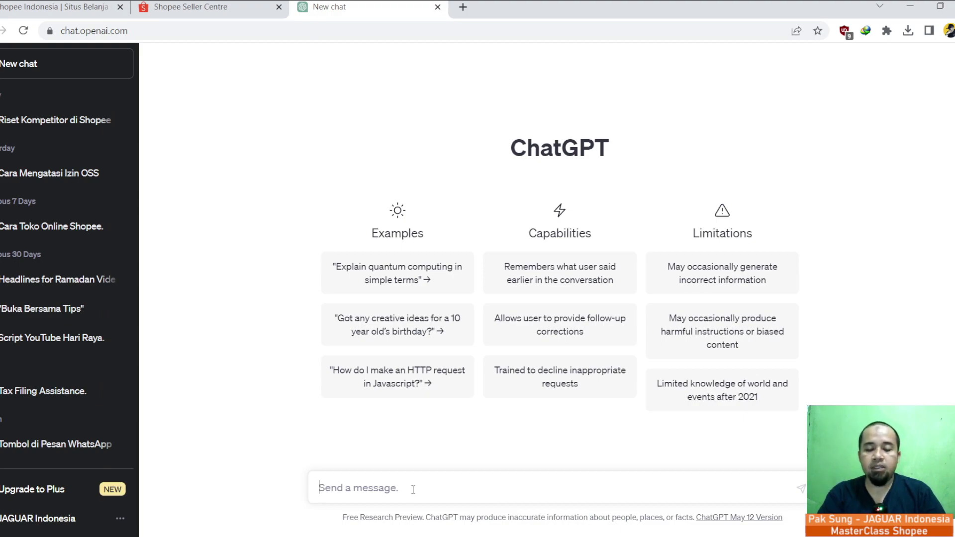
text(buatkan deskripsi produk untuk jualan di shopee, nama produknya SSD Samsung 512 original)
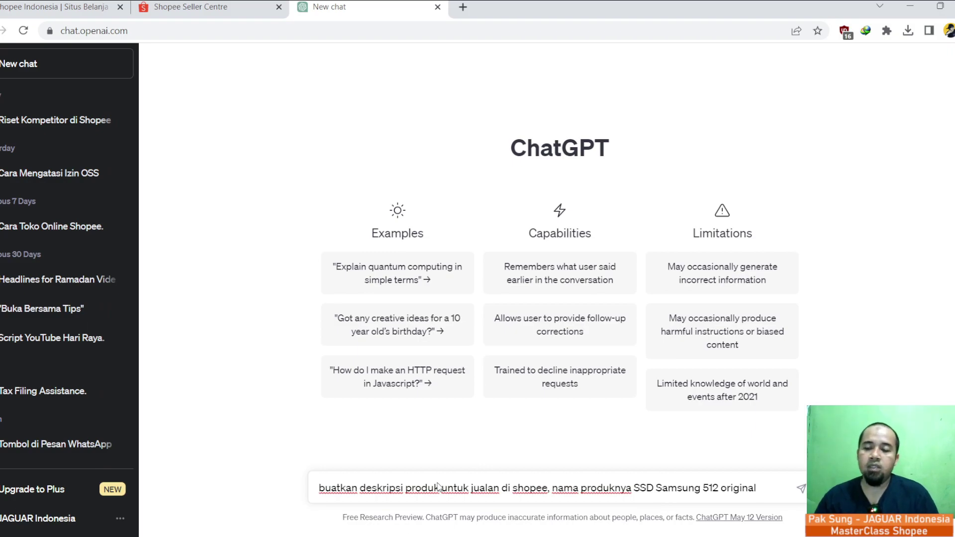
click(721, 488)
text(gb)
key(Return)
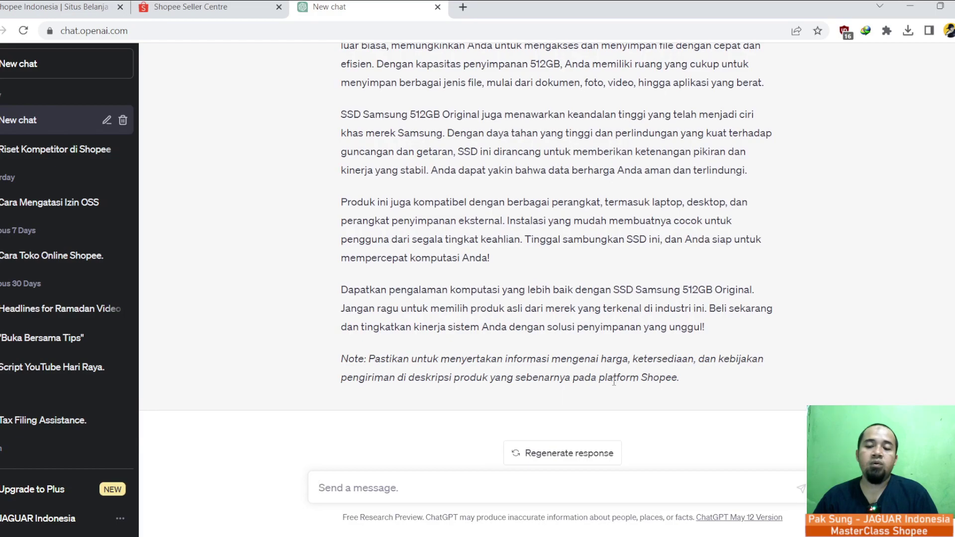
Copy ChatGPT's description text from "Selamat datang" through the closing note into the Deskripsi Produk field of the Shopee listing
scroll(615, 383, up, 4)
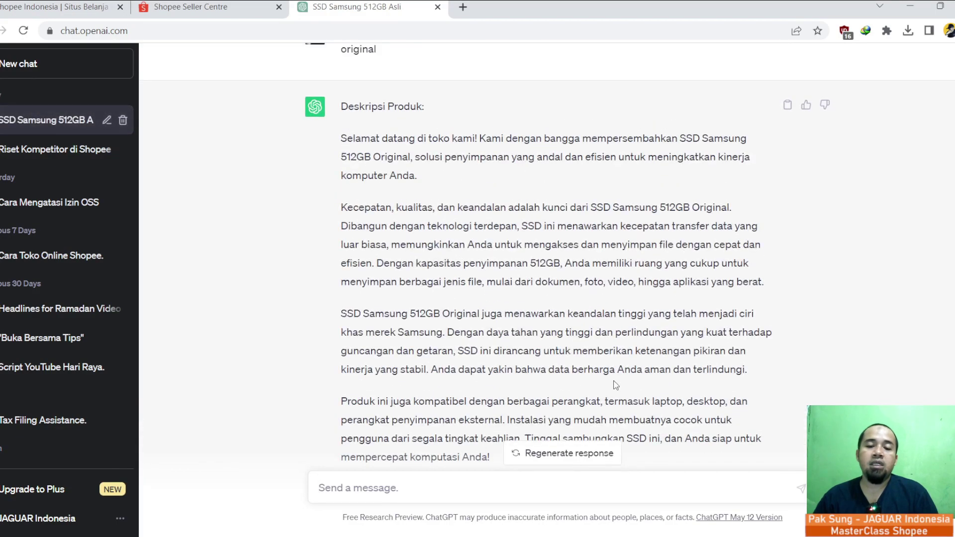
scroll(343, 138, up, 1)
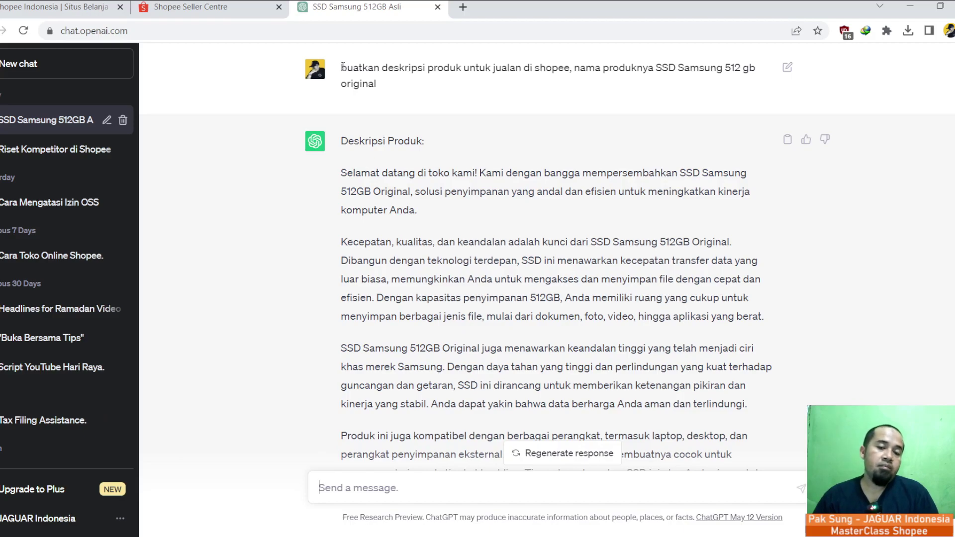
drag(342, 66, 370, 68)
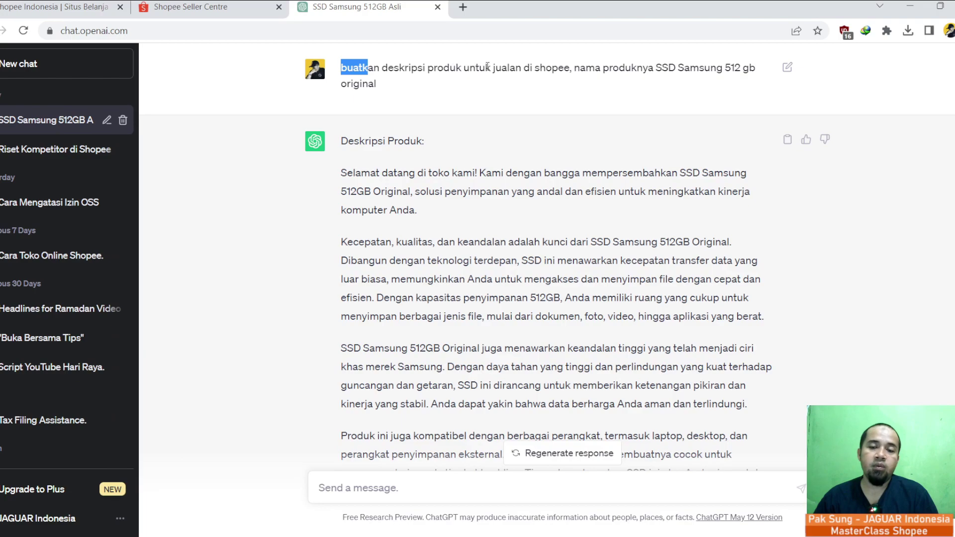
drag(578, 68, 643, 81)
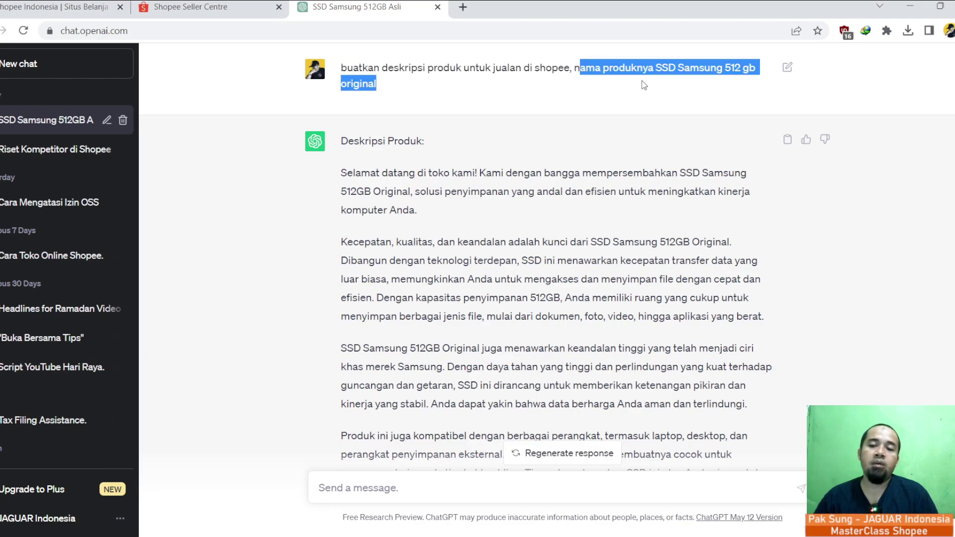
click(708, 73)
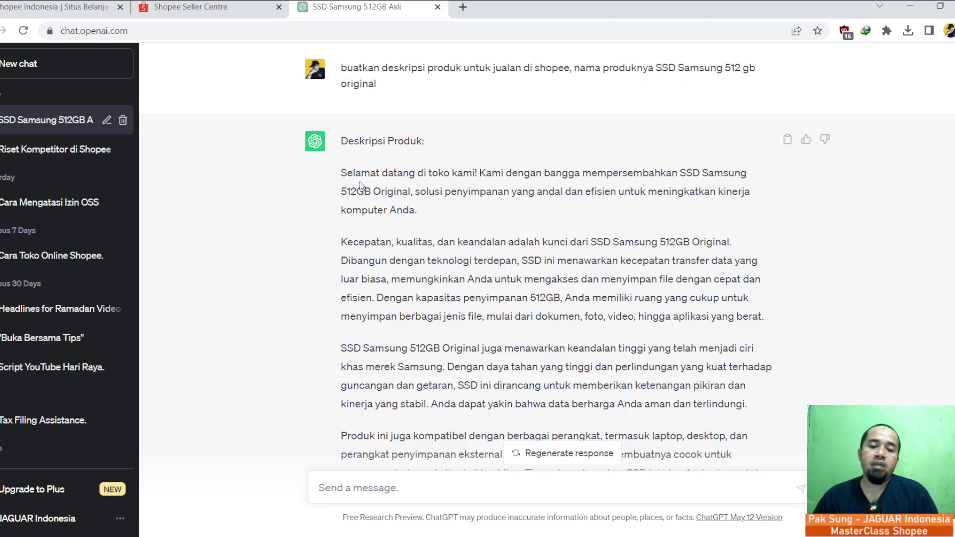
drag(344, 170, 690, 421)
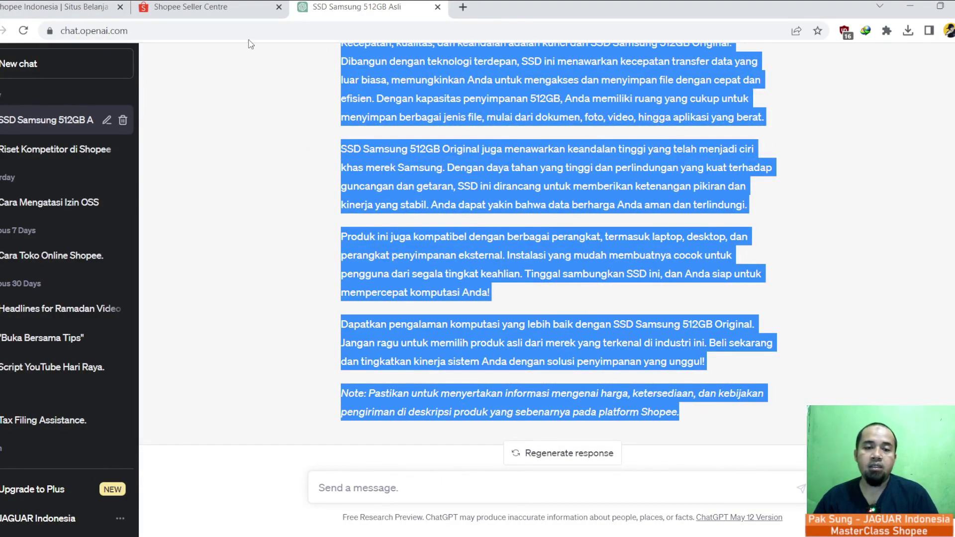
click(212, 6)
click(404, 429)
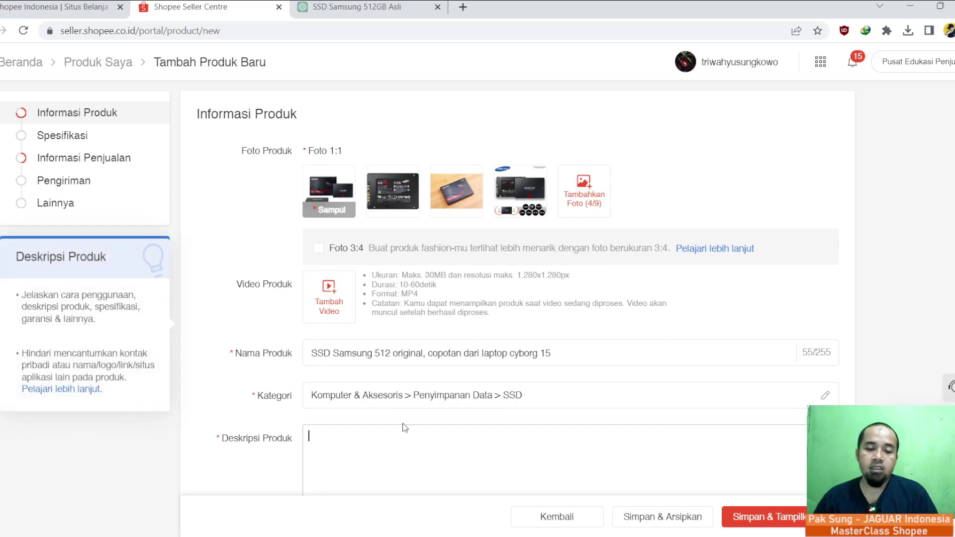
key(ctrl+v)
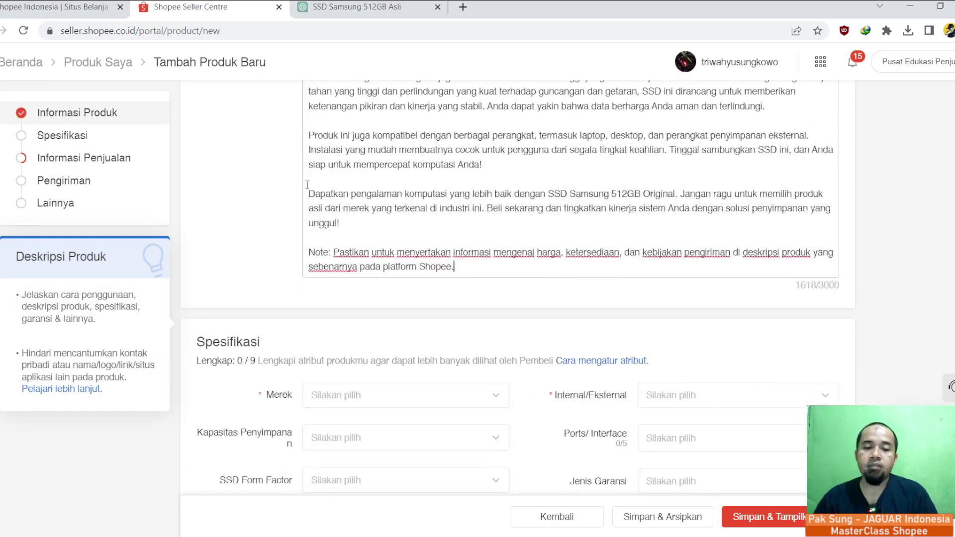
Set the product's brand (Merek) to Samsung in the Spesifikasi section
scroll(416, 370, down, 1)
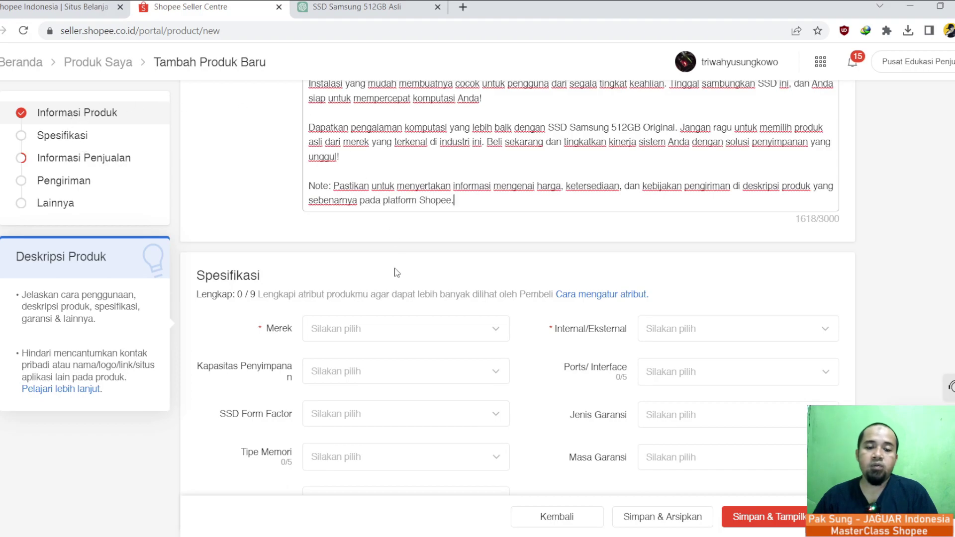
scroll(381, 328, down, 2)
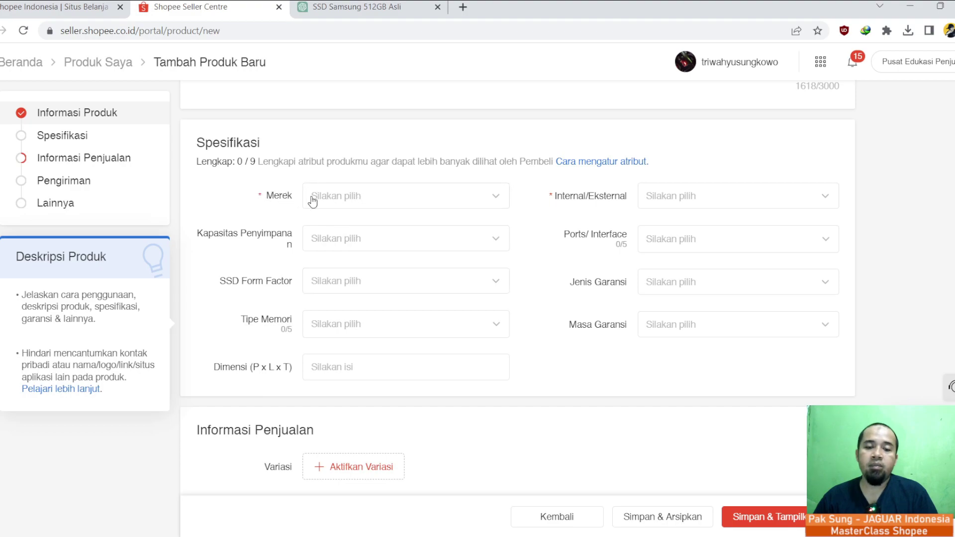
click(436, 200)
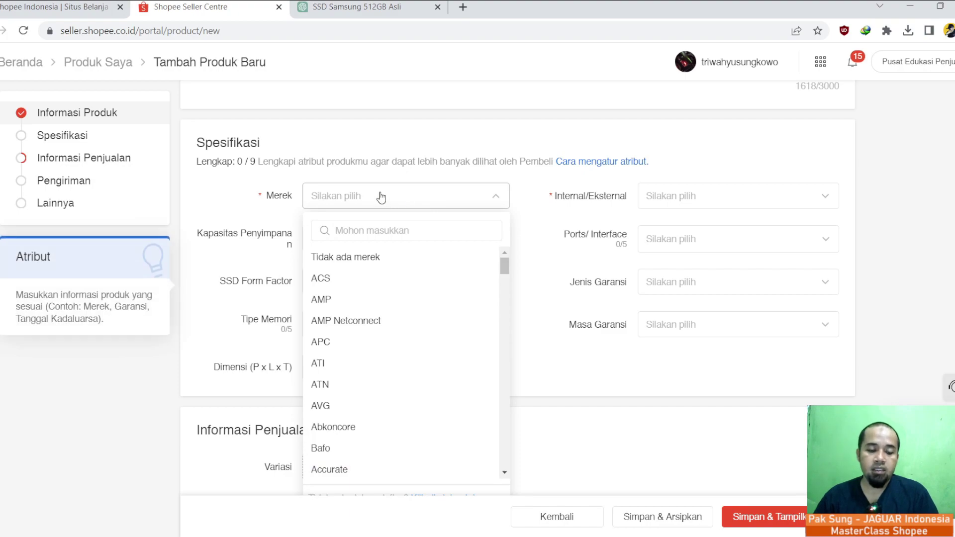
click(342, 225)
text(sa)
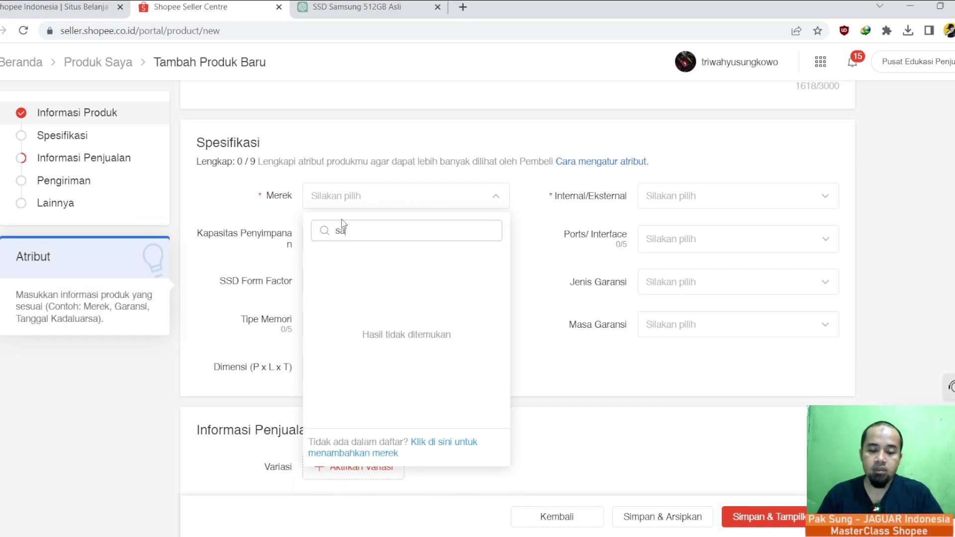
text(msung)
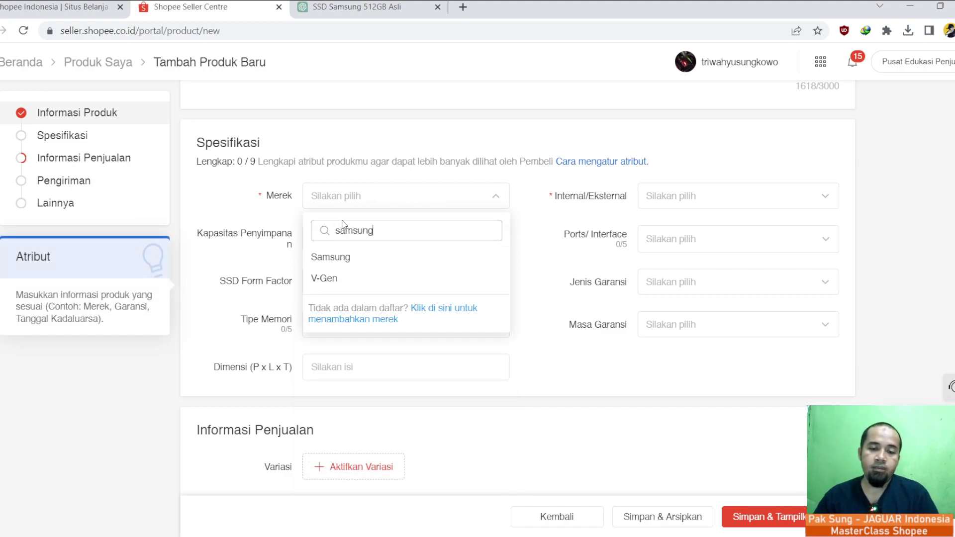
click(342, 258)
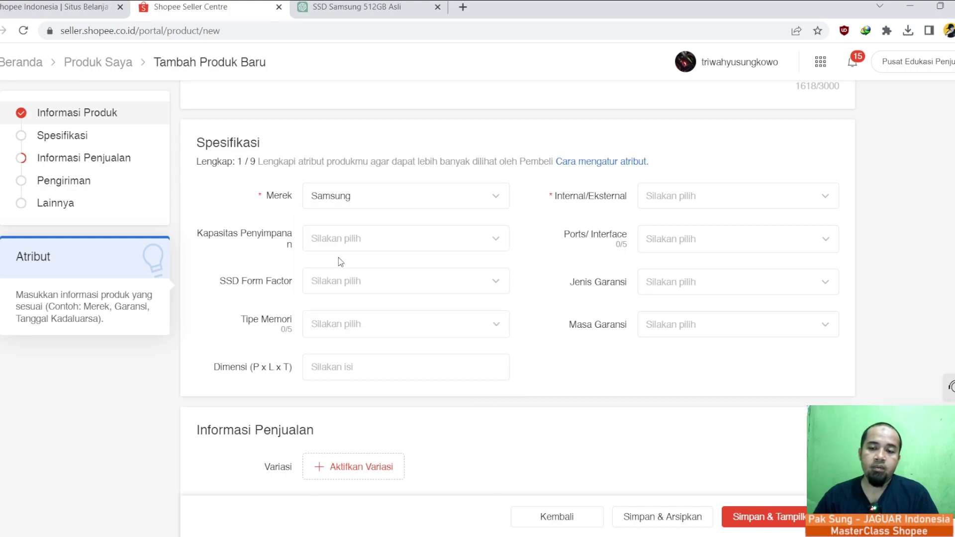
Specify the SSD as Internal and set its storage capacity (Kapasitas Penyimpanan) to 512GB
click(699, 204)
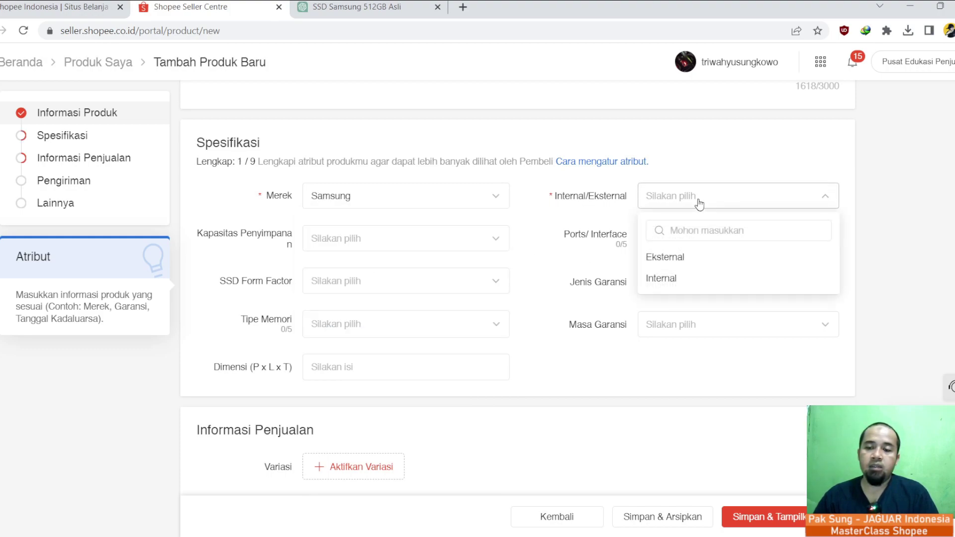
click(679, 277)
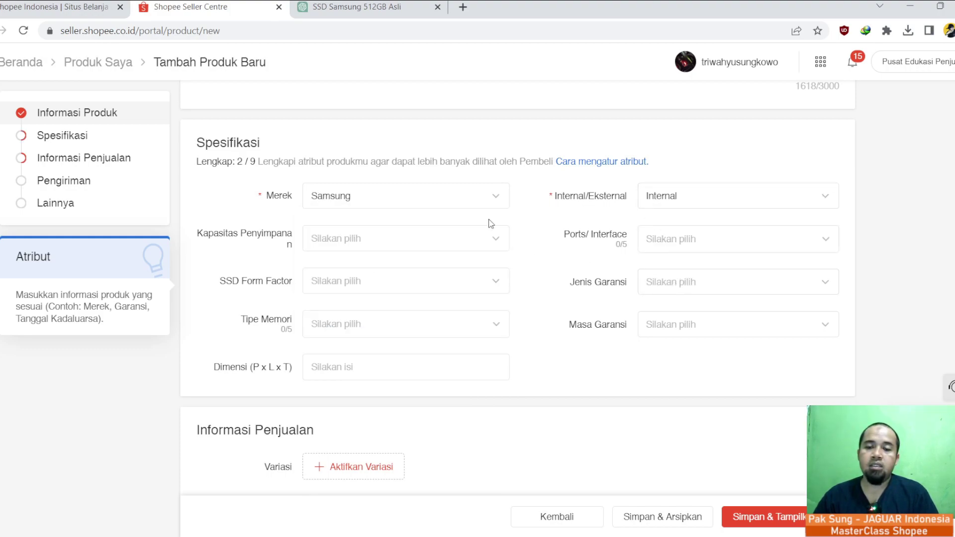
click(365, 240)
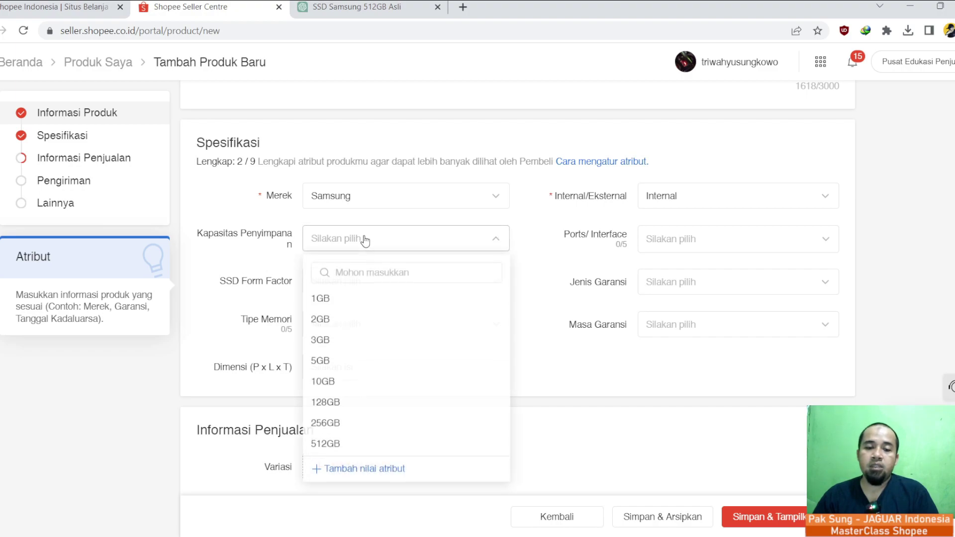
click(332, 449)
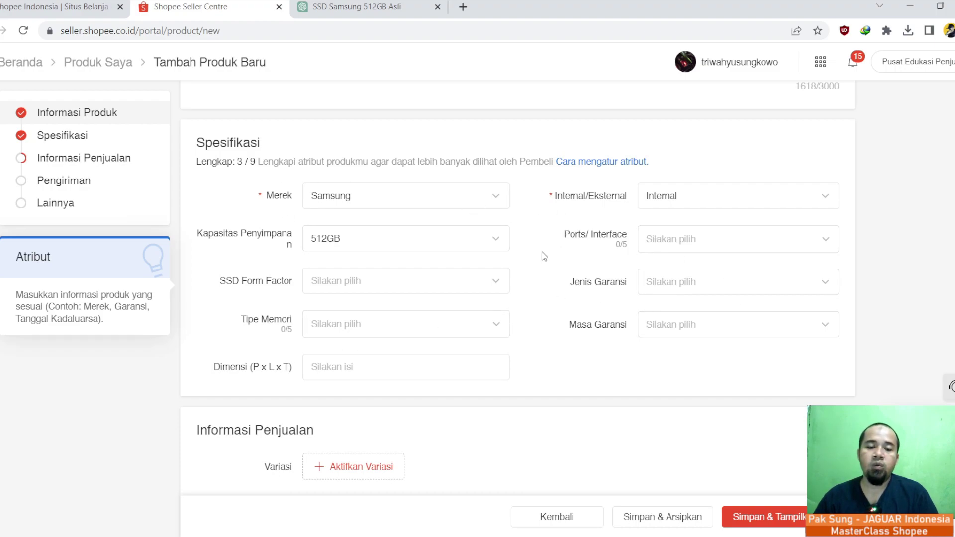
Set the product's price (Harga) to Rp 625000 in the Informasi Penjualan section
scroll(540, 256, down, 3)
scroll(538, 254, down, 1)
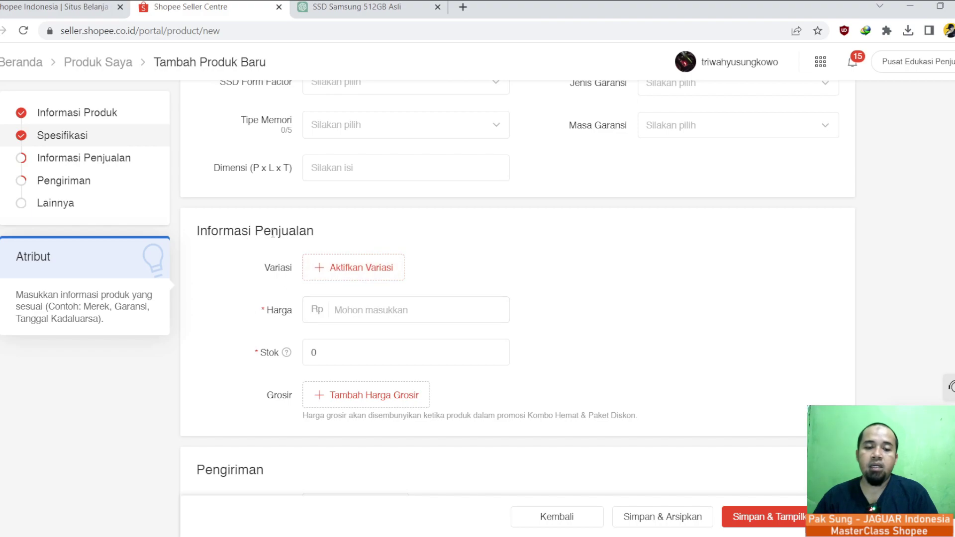
click(349, 310)
text(6)
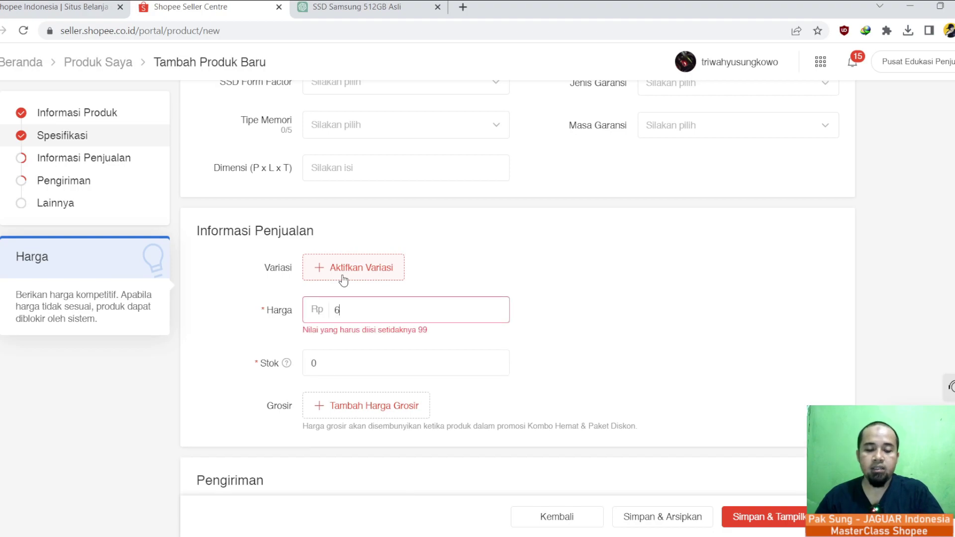
text(25000)
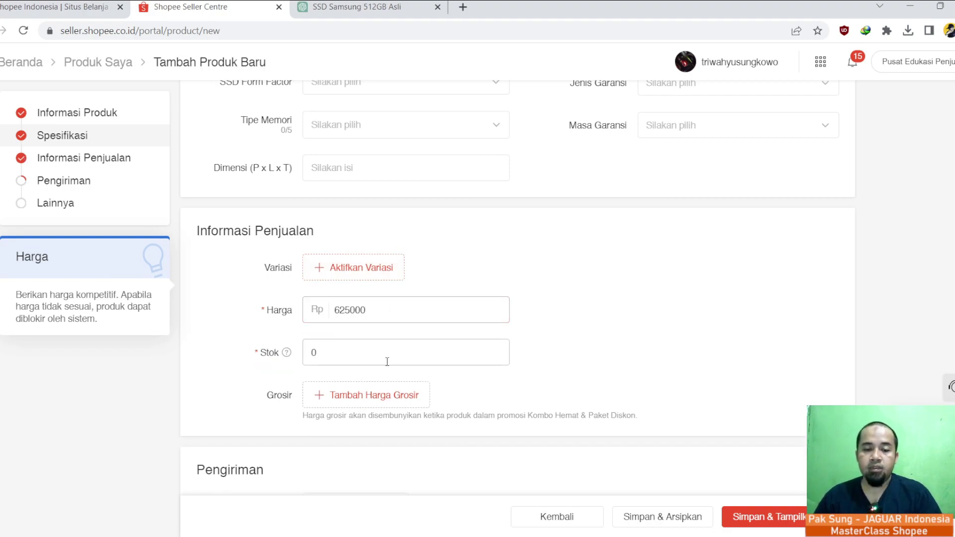
Set the product's stock (Stok) to 1 and its shipping weight (Berat) to 500 gr
double_click(386, 361)
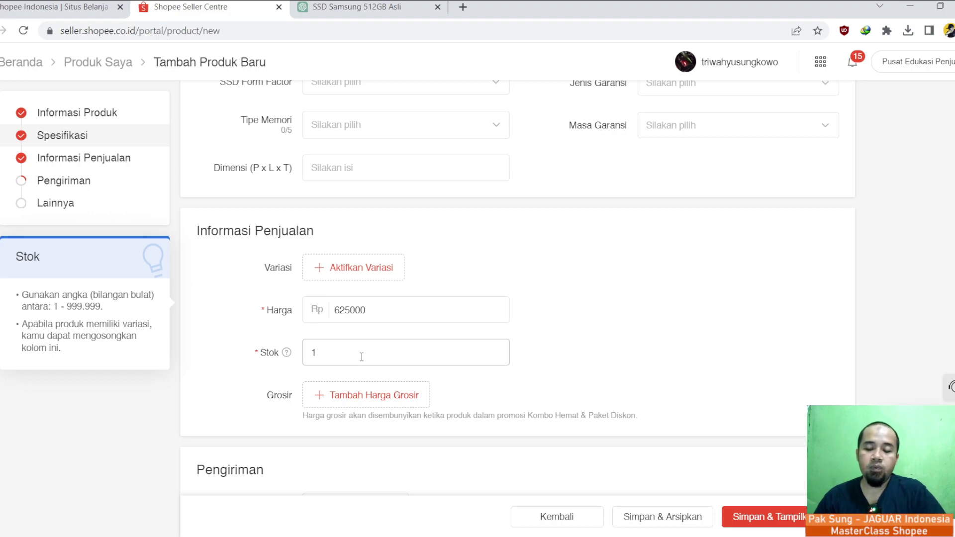
click(441, 307)
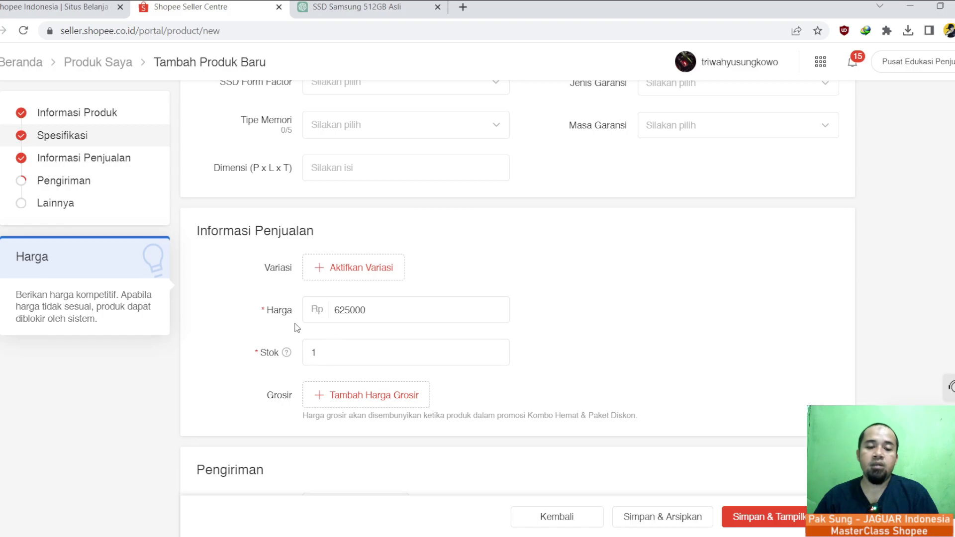
scroll(298, 319, down, 5)
click(331, 241)
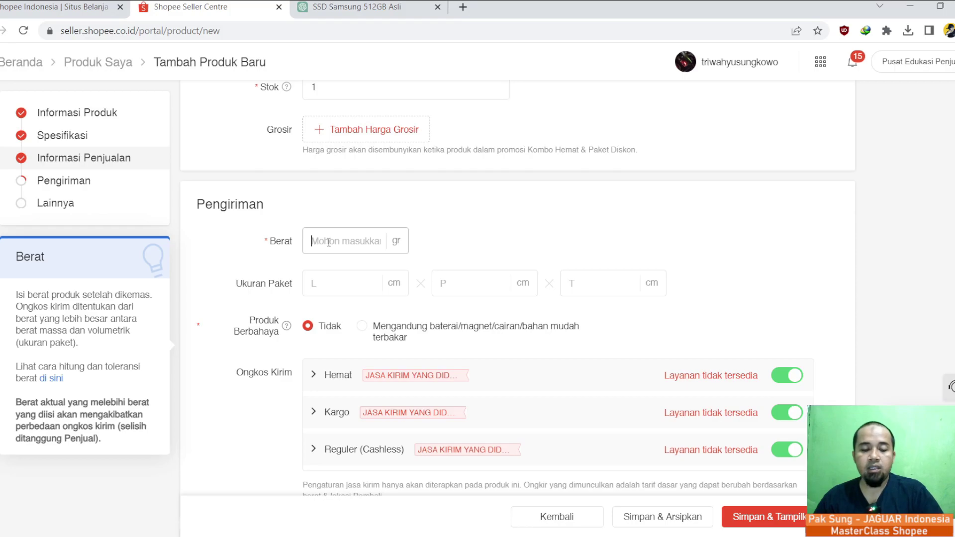
text(500)
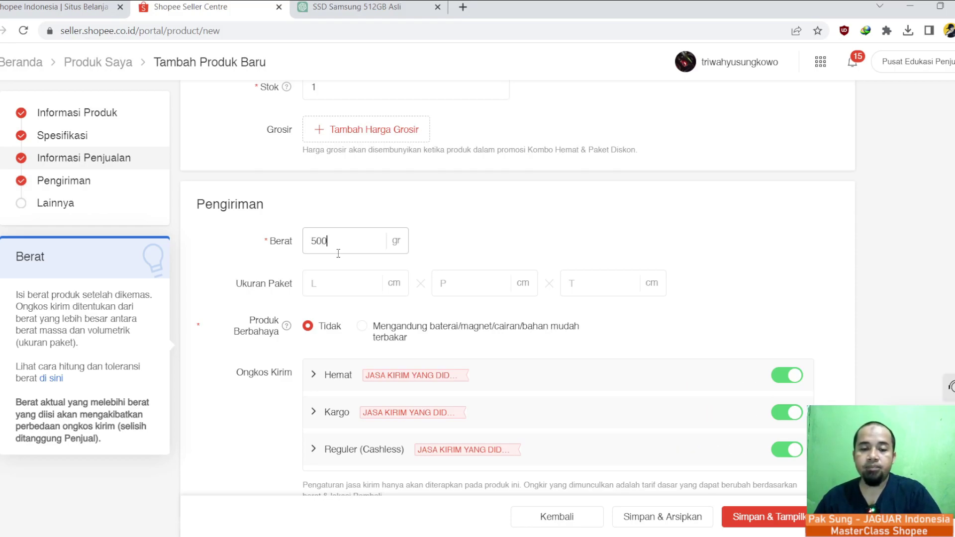
click(511, 230)
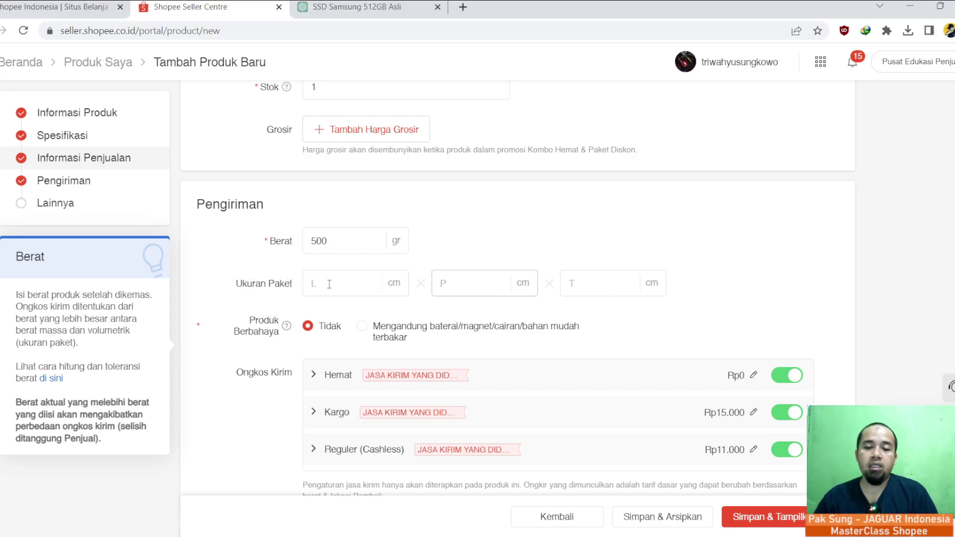
Review the completed listing form from shipping and other details back to the product information, and check ChatGPT's description text
scroll(373, 278, down, 5)
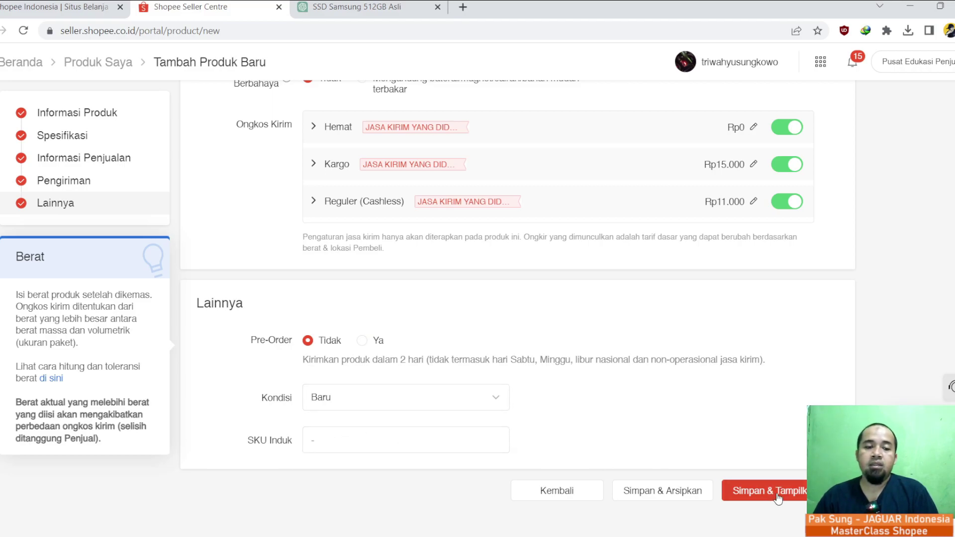
scroll(709, 349, up, 15)
scroll(708, 349, up, 10)
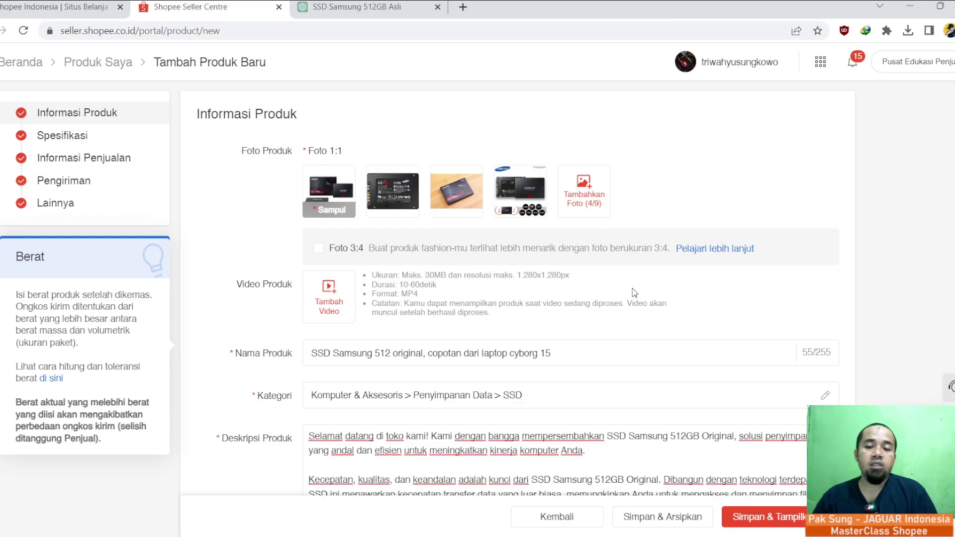
scroll(654, 304, down, 8)
scroll(638, 279, up, 4)
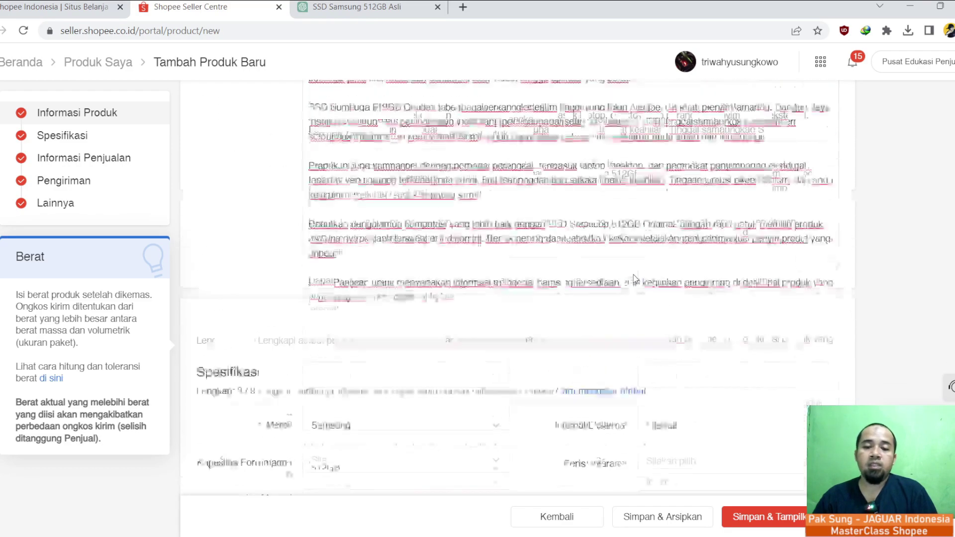
click(365, 4)
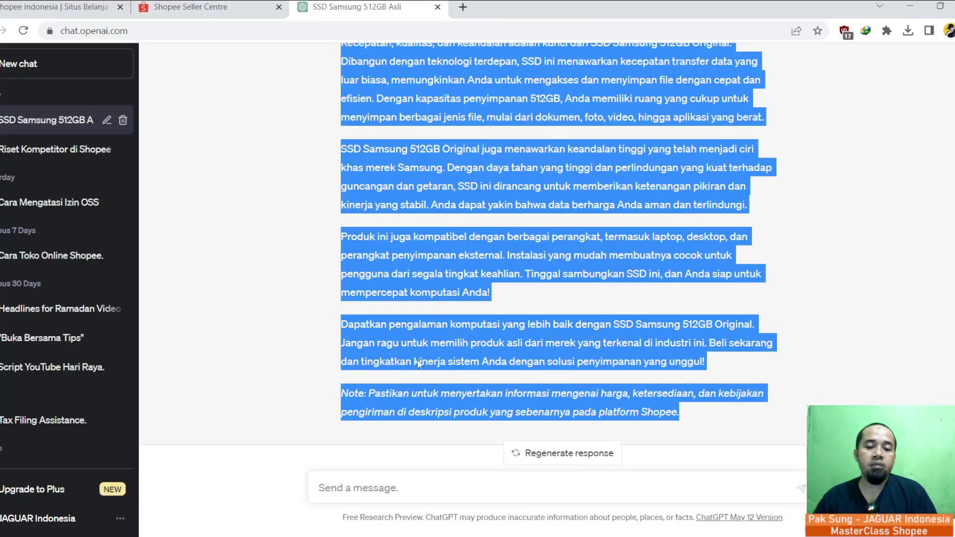
click(225, 6)
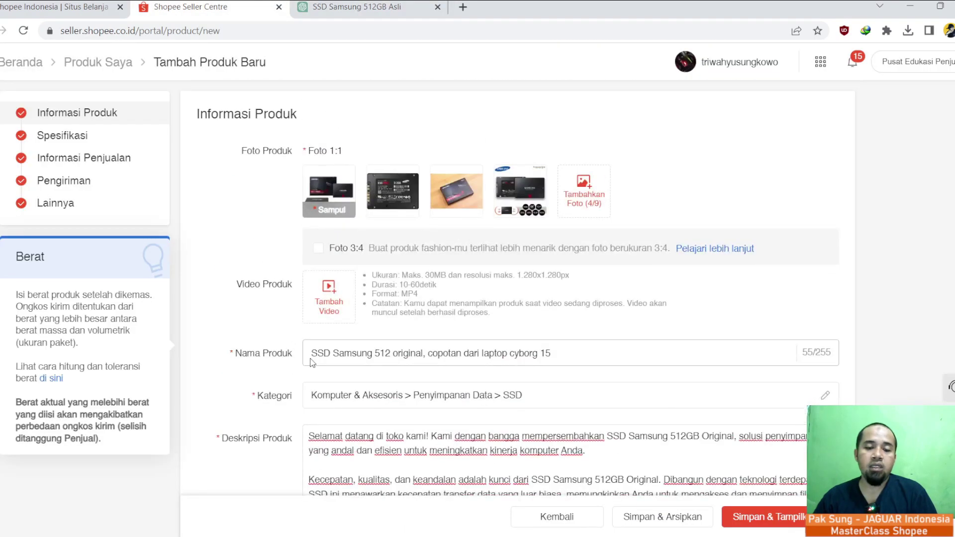
Insert "GB" after 512 in the product name (Nama Produk)
drag(312, 353, 415, 361)
click(395, 354)
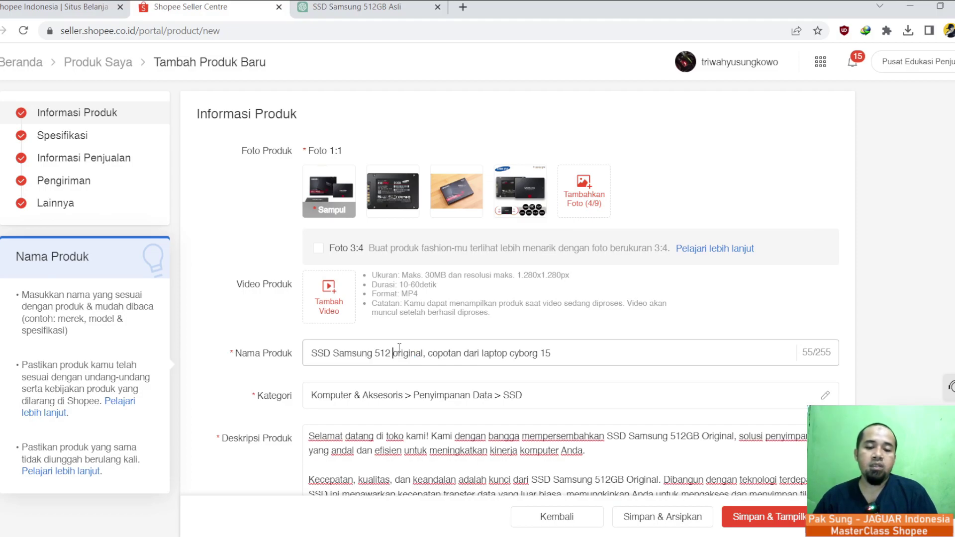
text(GB)
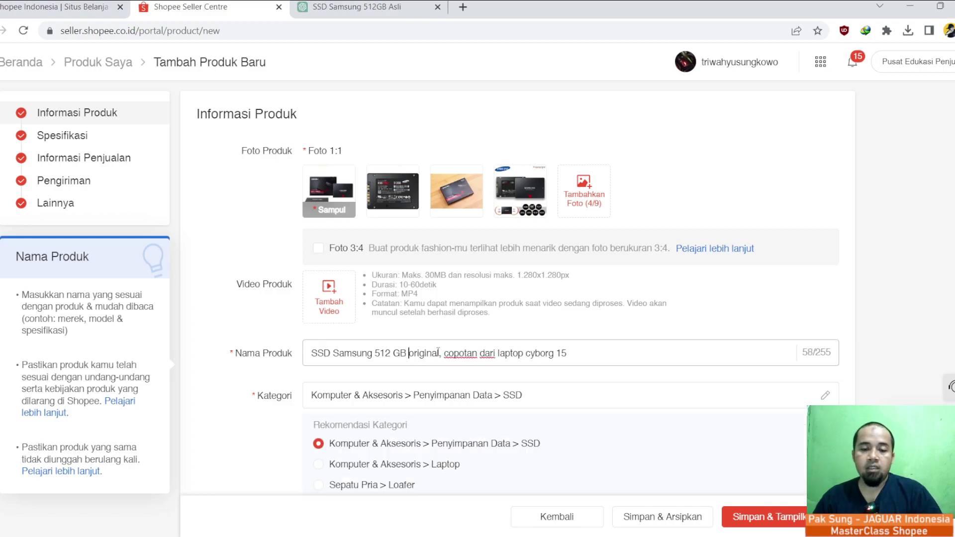
Ask ChatGPT "buatkan 5 judul terbaik untuk jualan di shopee, nama barangnya SSD Samsung 512 GB original", reusing the product name from the listing
drag(439, 353, 307, 355)
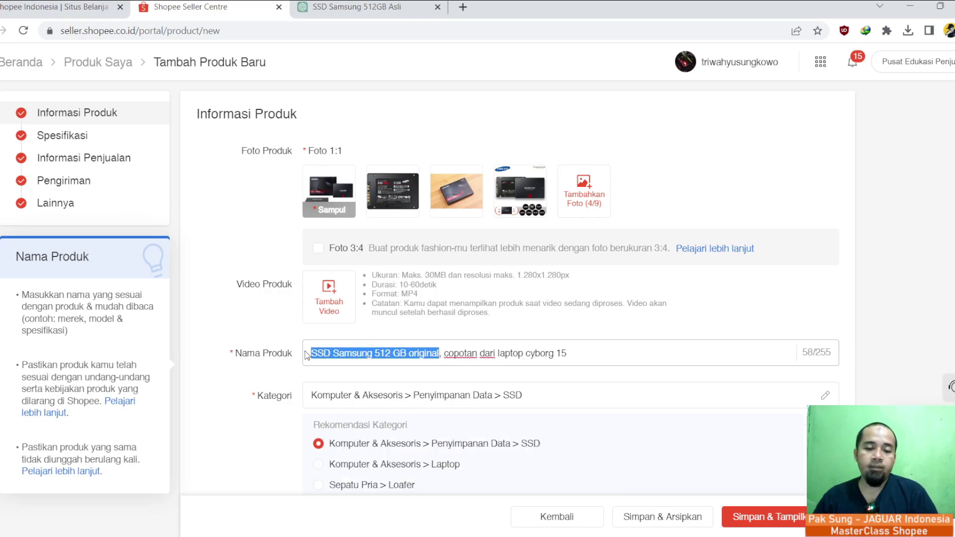
click(379, 11)
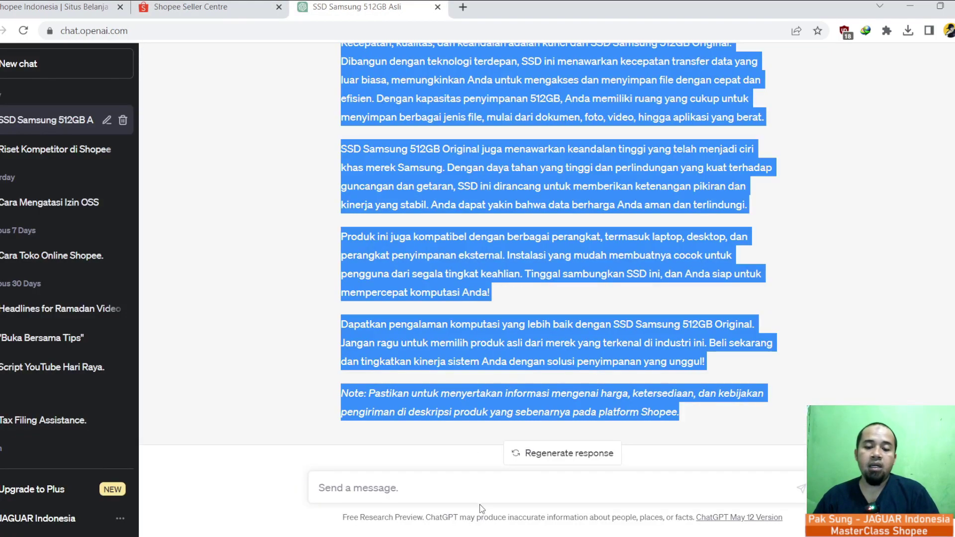
click(472, 485)
text(buatkan )
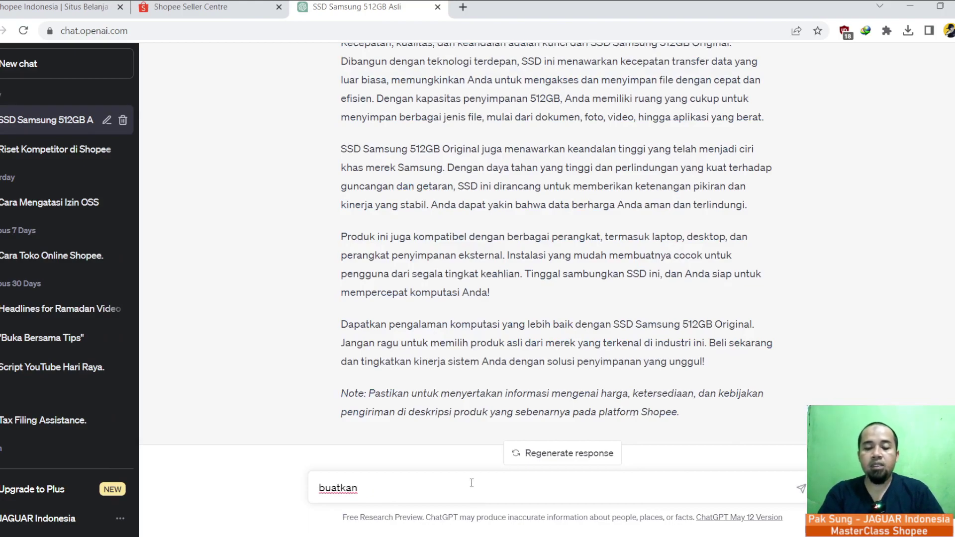
text(judul untuk jualan di shopee, nama barangnya SSD Samsung 512 GB original)
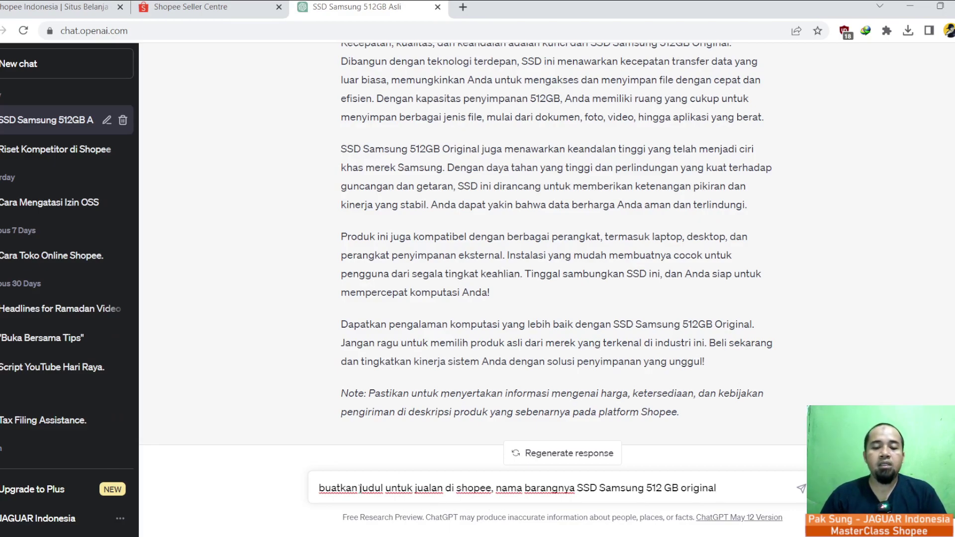
click(360, 488)
text(5)
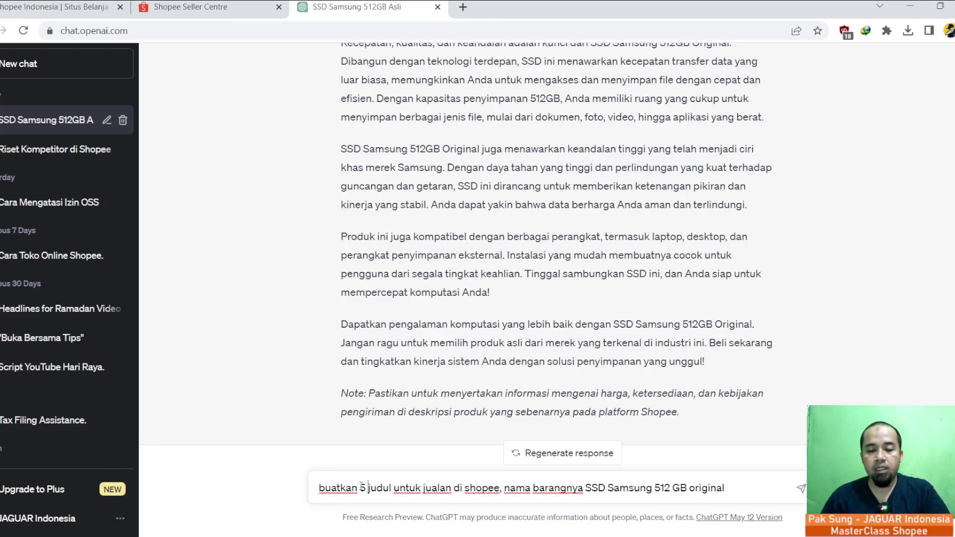
click(396, 485)
text(terbaik)
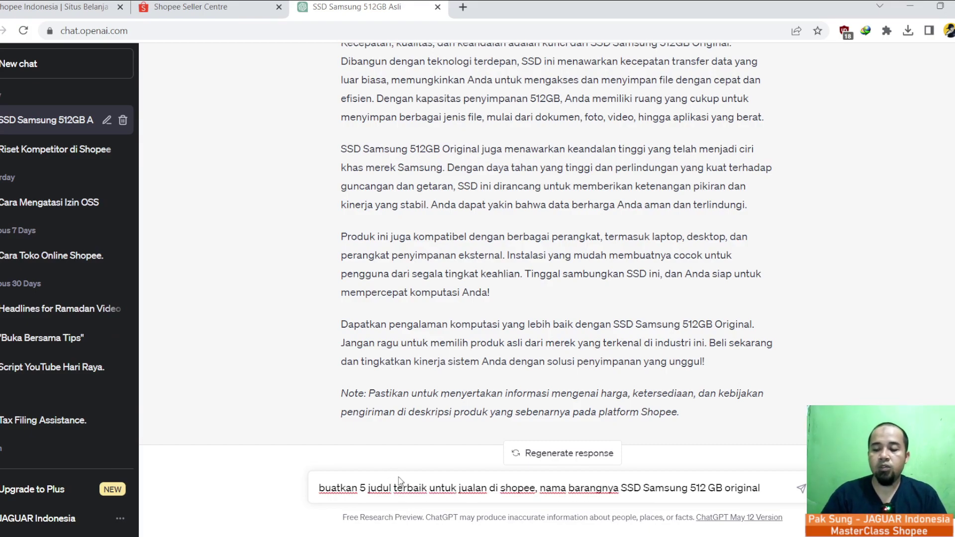
key(Return)
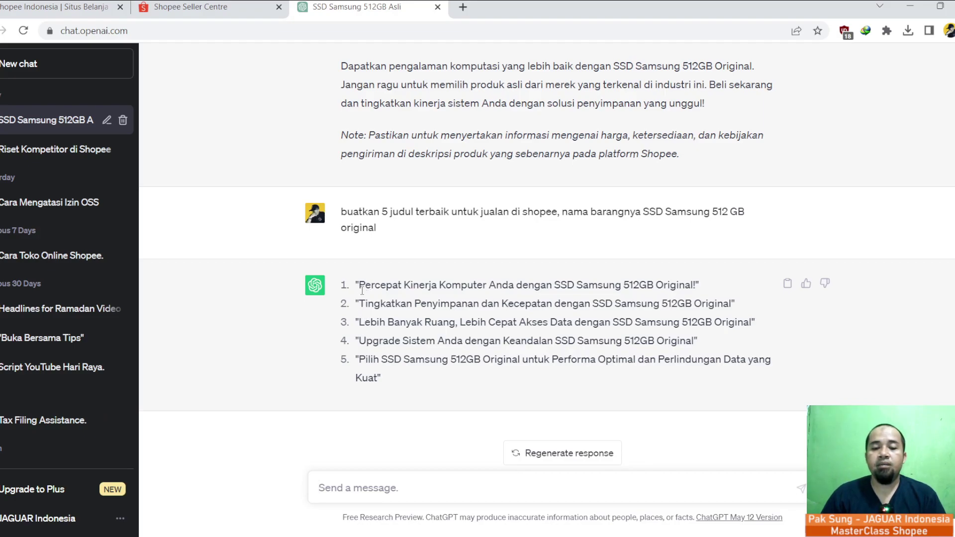
Replace "SSD Samsung 512 GB original" in the Shopee product name with ChatGPT's third title, "Lebih Banyak Ruang, Lebih Cepat Akses Data dengan SSD Samsung 512GB Original"
drag(360, 303, 729, 301)
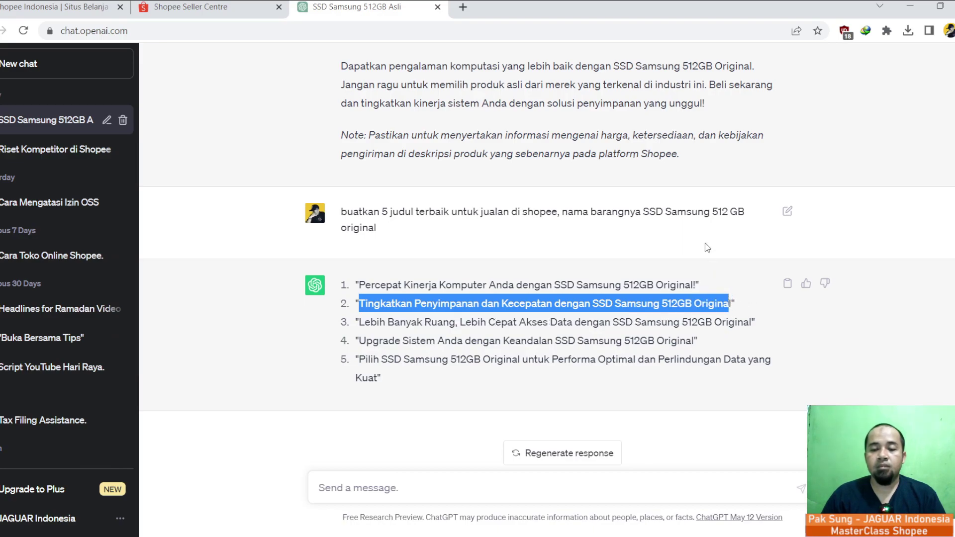
click(463, 290)
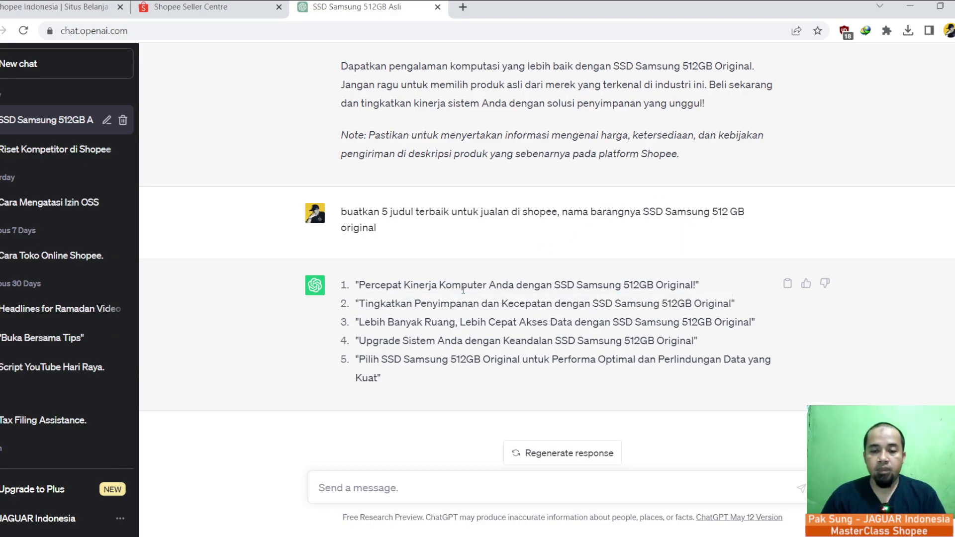
drag(360, 323, 752, 316)
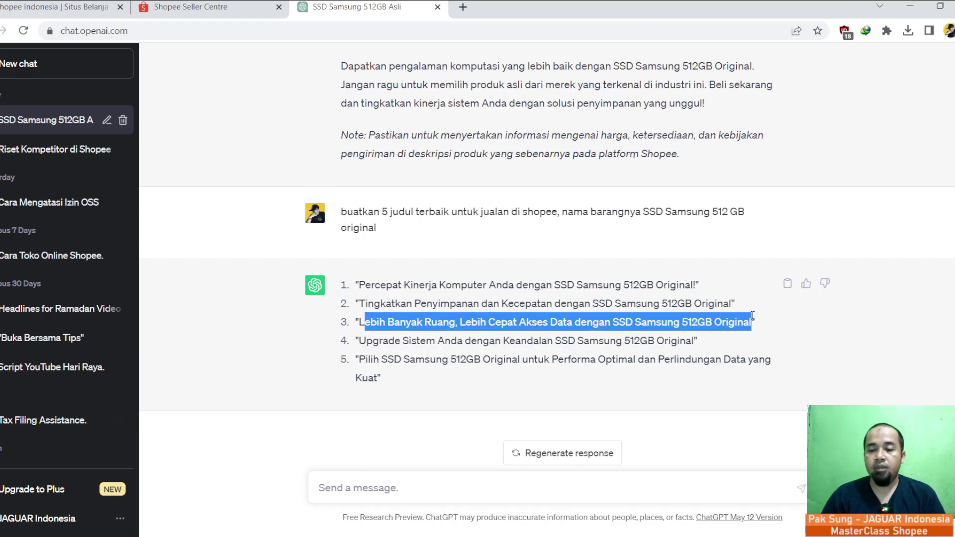
click(201, 14)
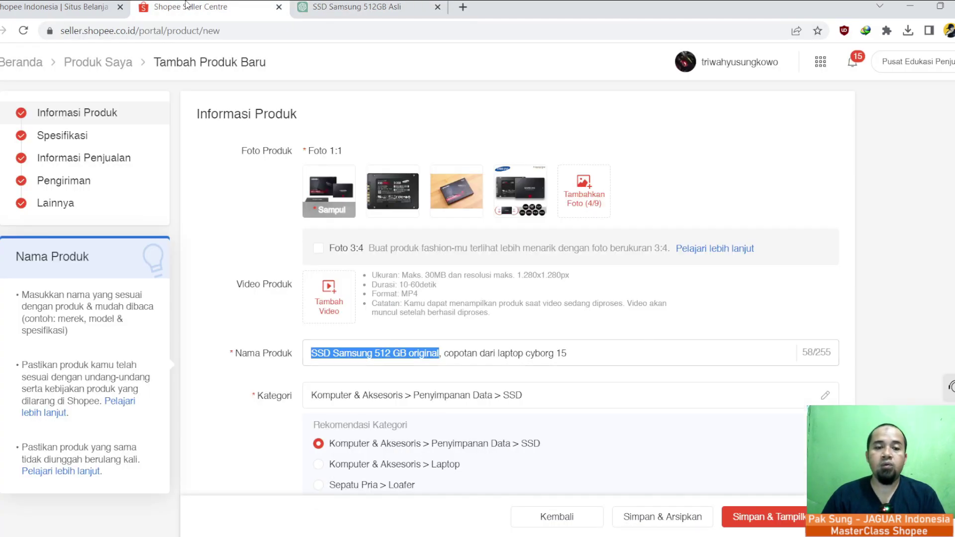
click(583, 359)
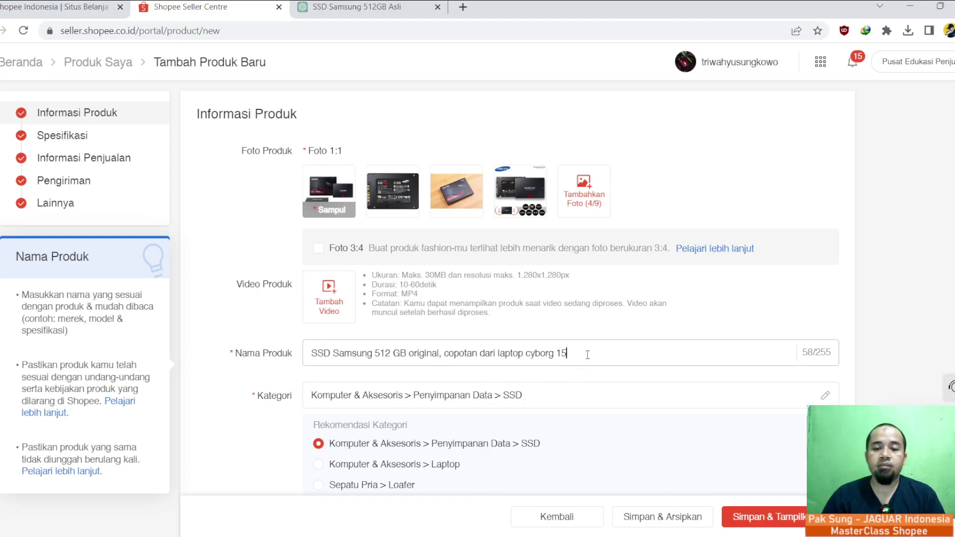
drag(439, 353, 174, 344)
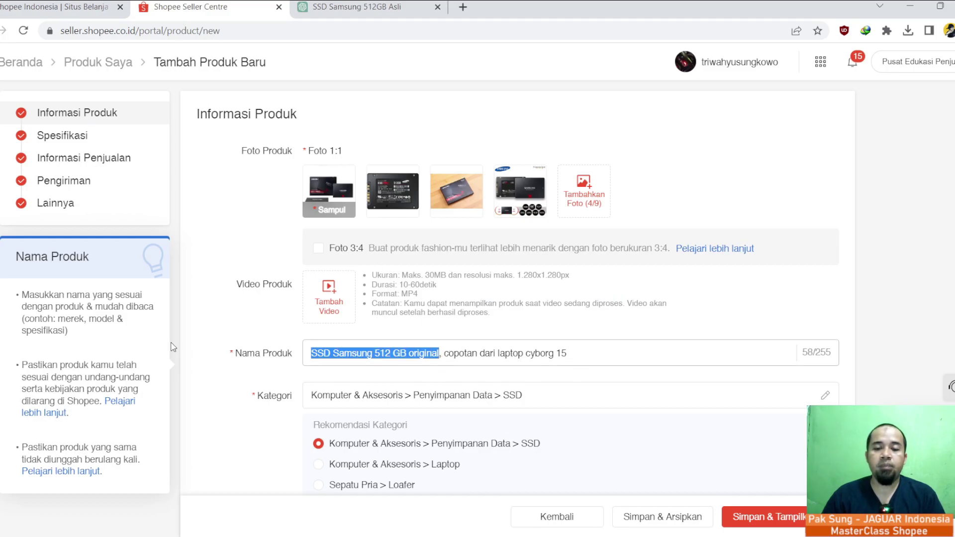
text(Lebih Banyak Ruang, Lebih Cepat Akses Data dengan SSD Samsung 512GB Original,)
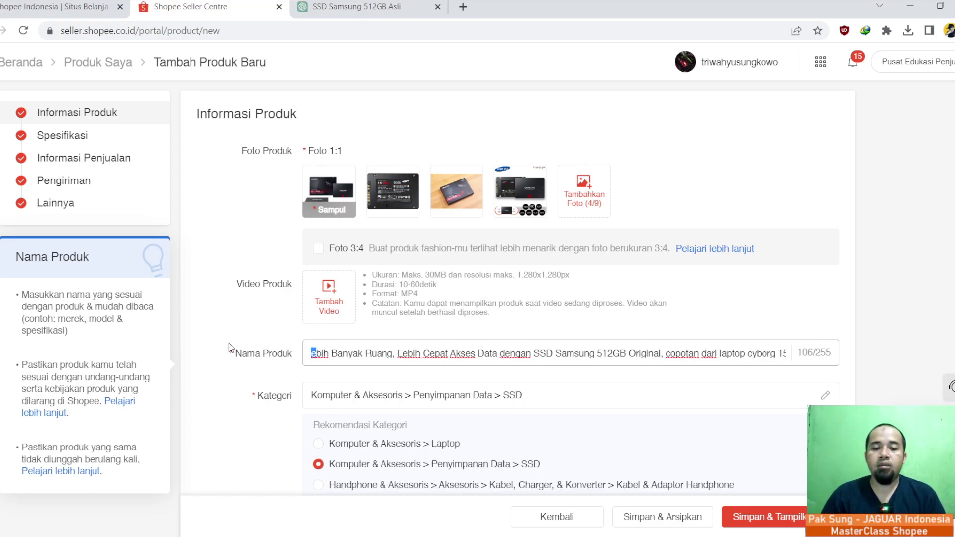
Add the missing capital "L" at the start of the product name so that it begins with "Lebih"
drag(316, 353, 308, 353)
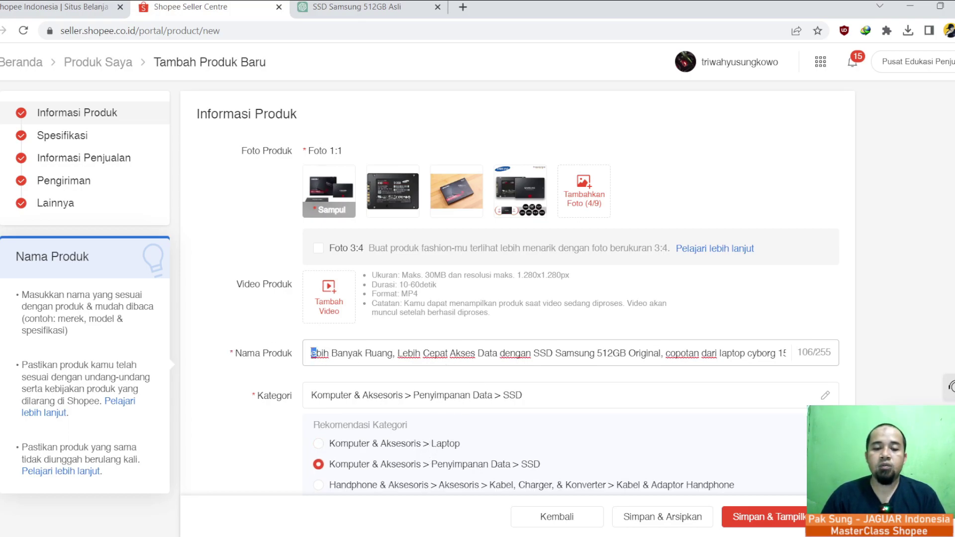
click(317, 354)
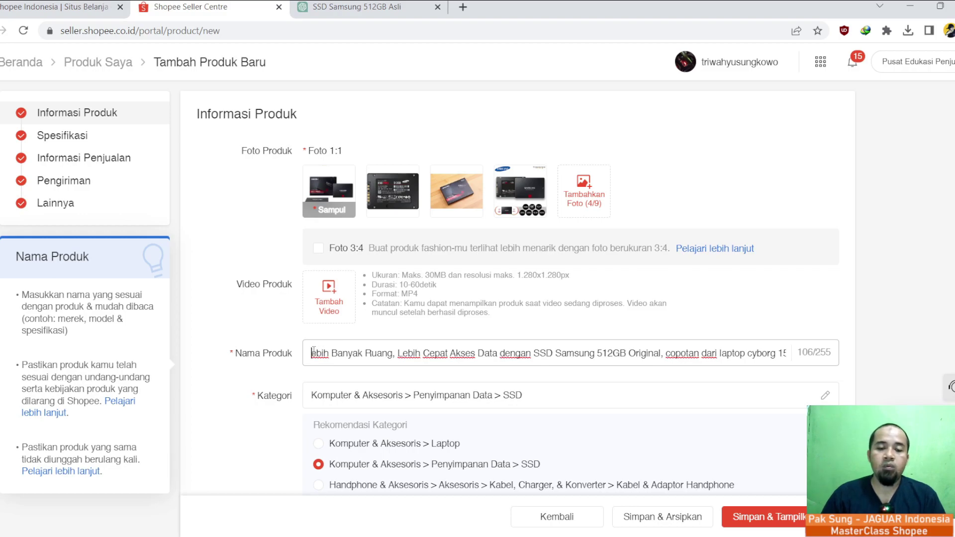
text(L)
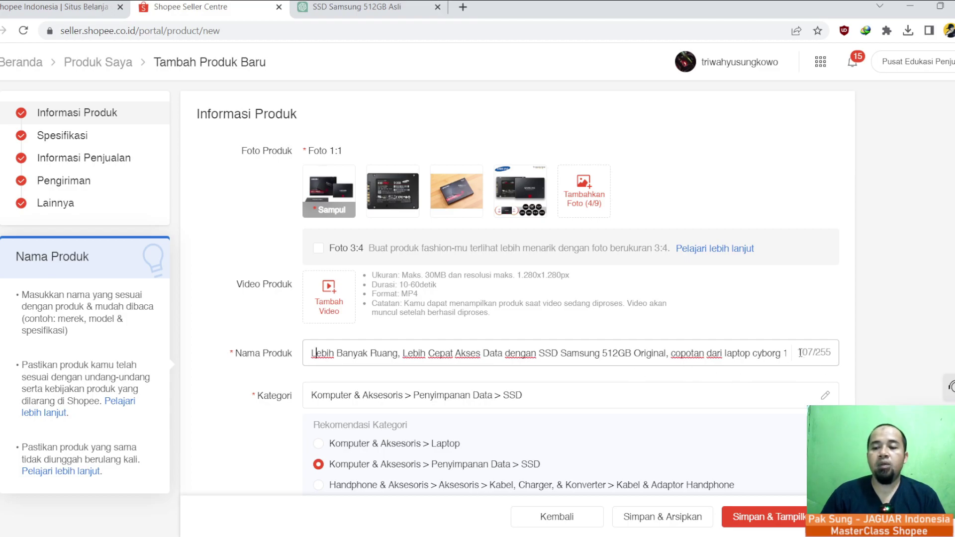
Review the full product name, then the category, description and specifications of the listing
drag(762, 354, 787, 354)
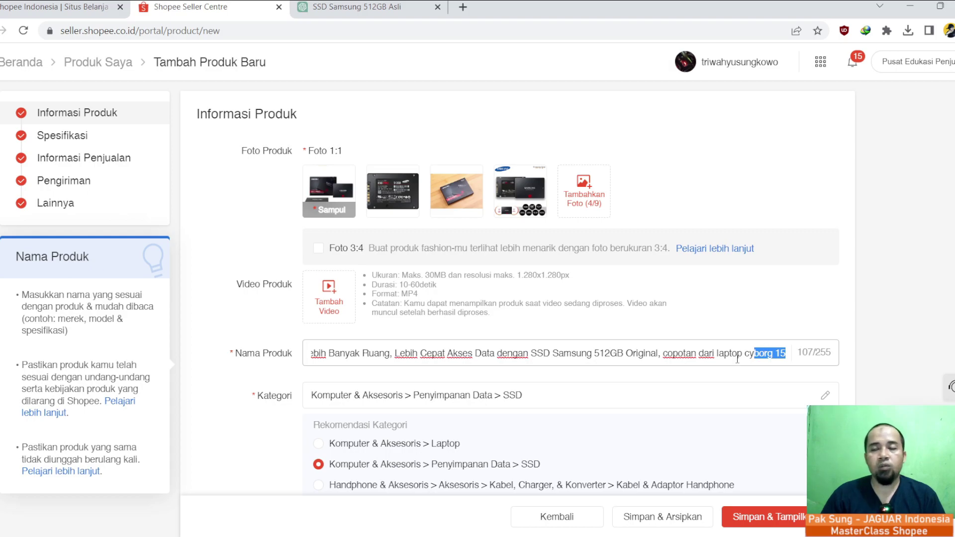
scroll(676, 378, down, 5)
scroll(668, 363, up, 4)
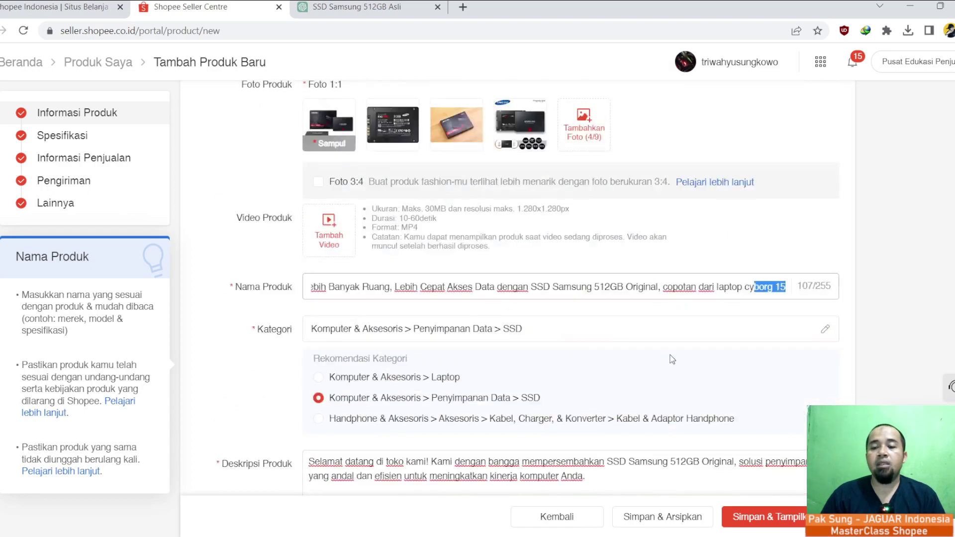
drag(446, 287, 22, 293)
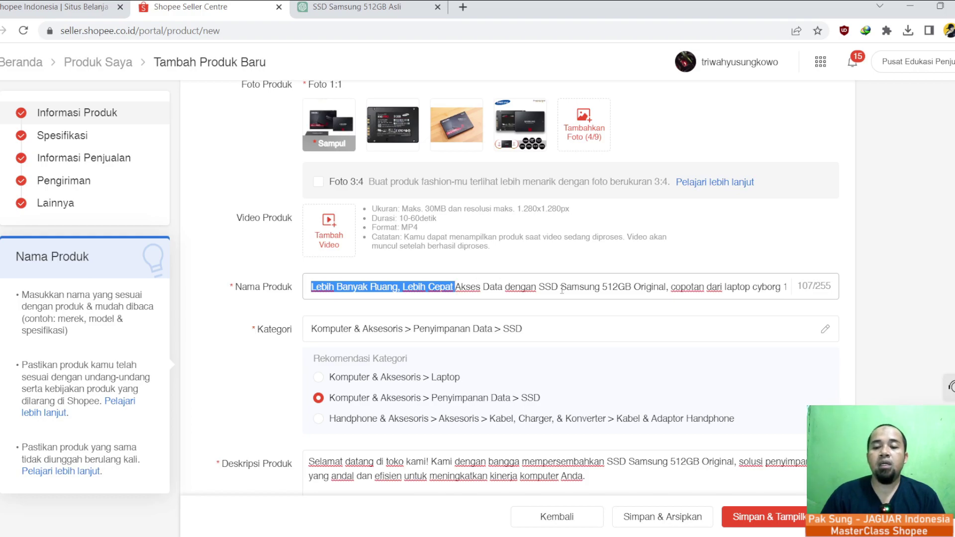
click(617, 288)
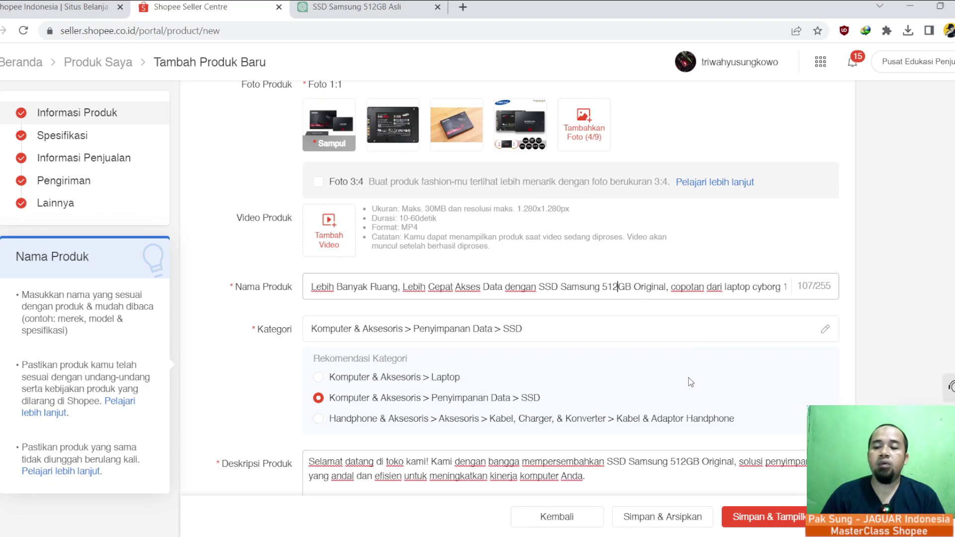
scroll(688, 378, down, 5)
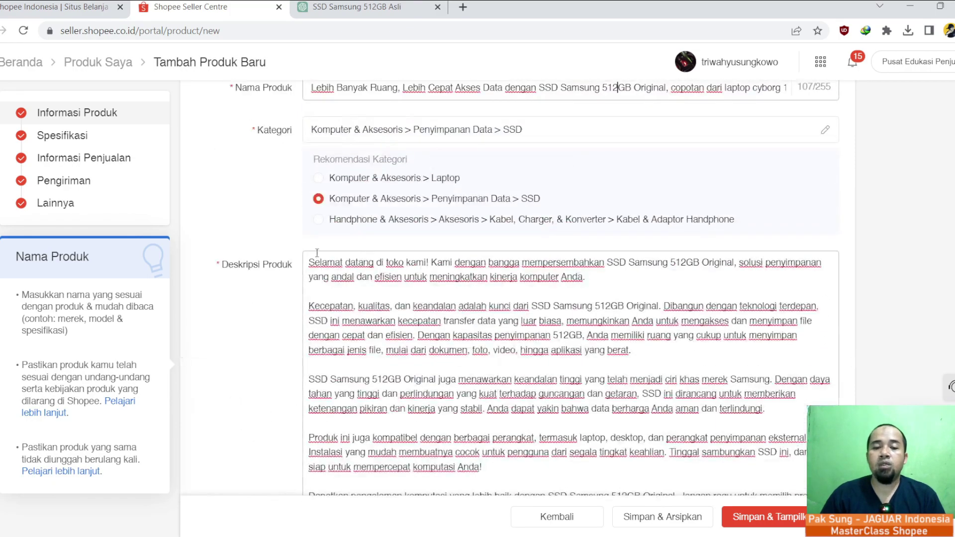
scroll(529, 266, down, 8)
scroll(528, 267, down, 10)
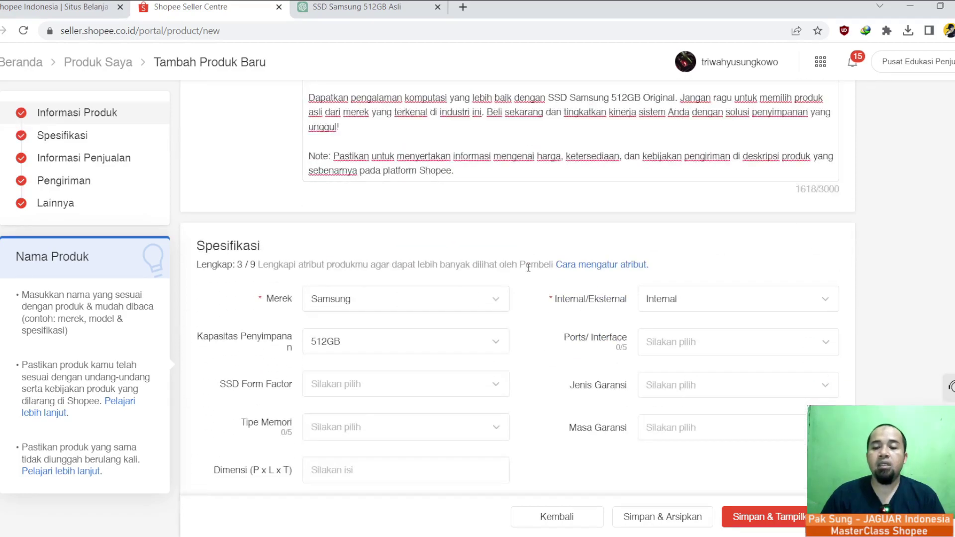
Save and publish the new Samsung SSD listing
scroll(521, 255, down, 5)
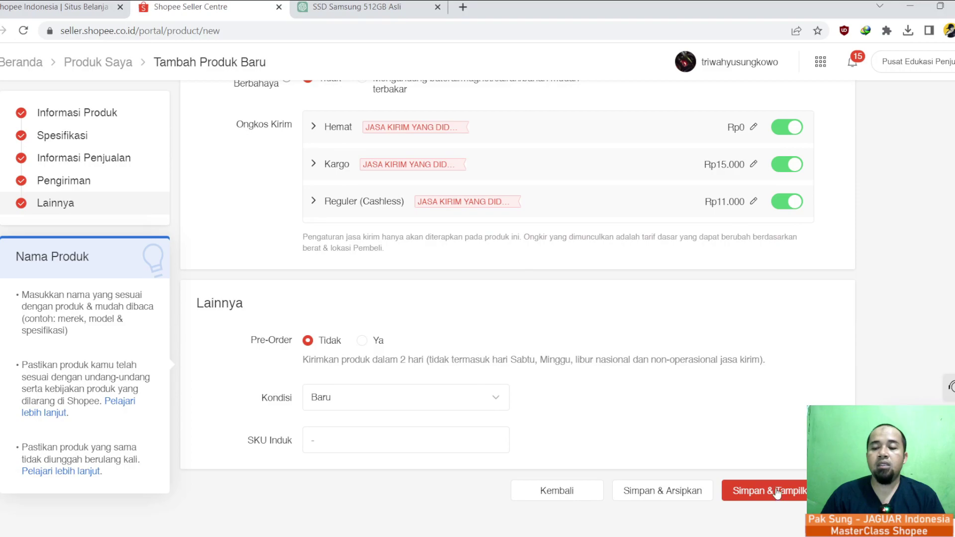
click(778, 492)
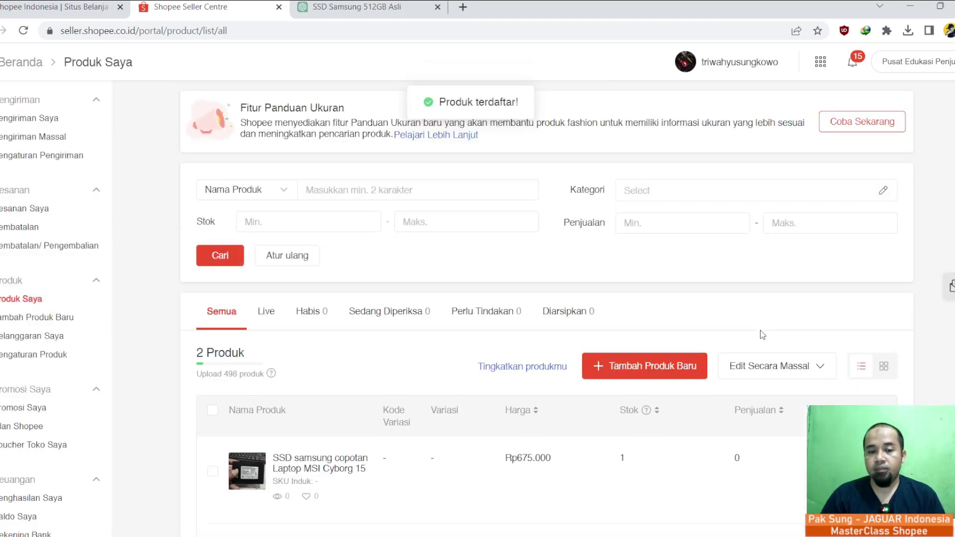
Open the "SSD samsung copotan Laptop MSI Cyborg 15" listing for editing, look through its details and return to the product list
scroll(727, 306, down, 3)
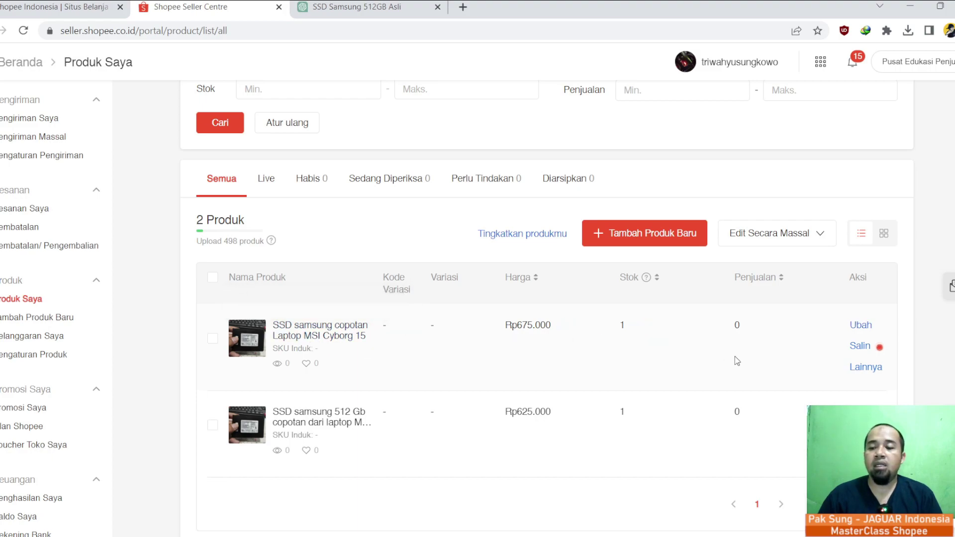
click(866, 368)
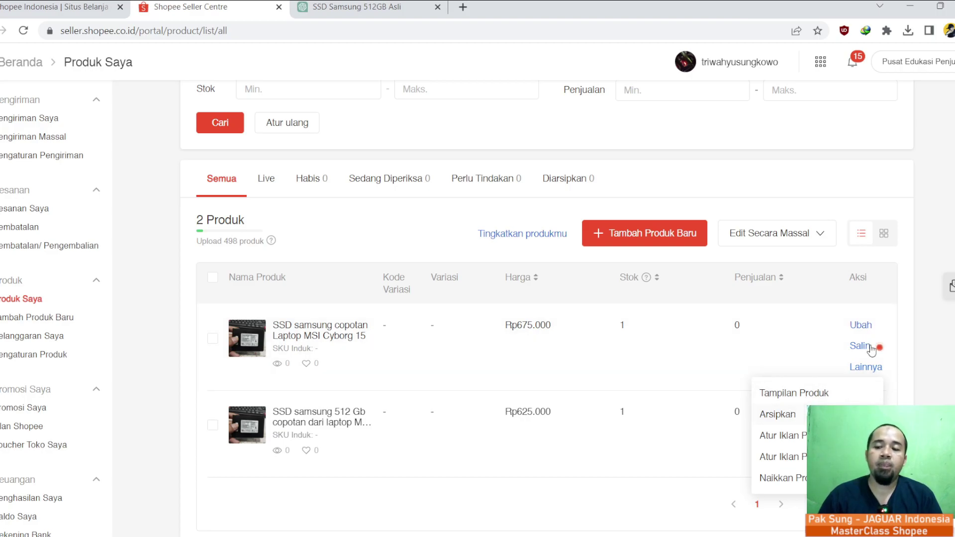
click(864, 324)
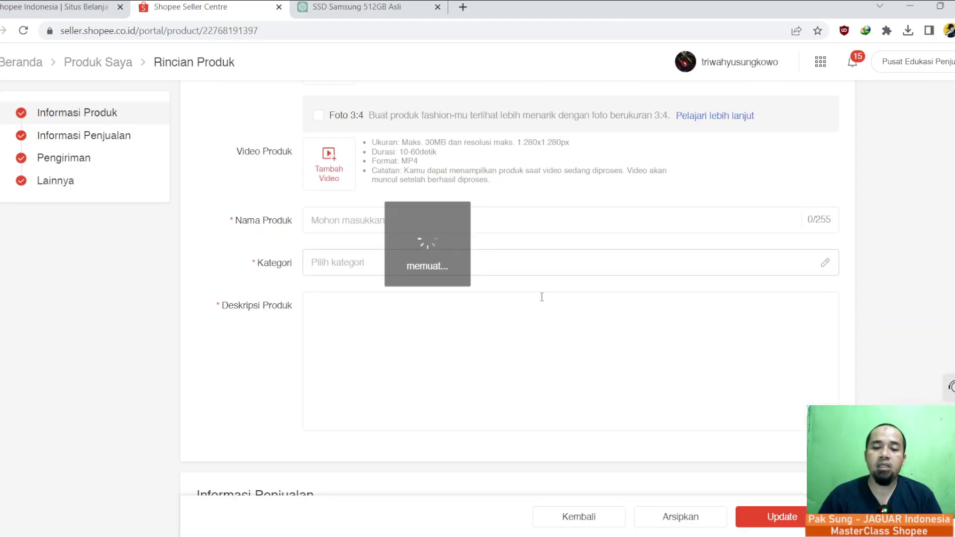
scroll(689, 366, down, 5)
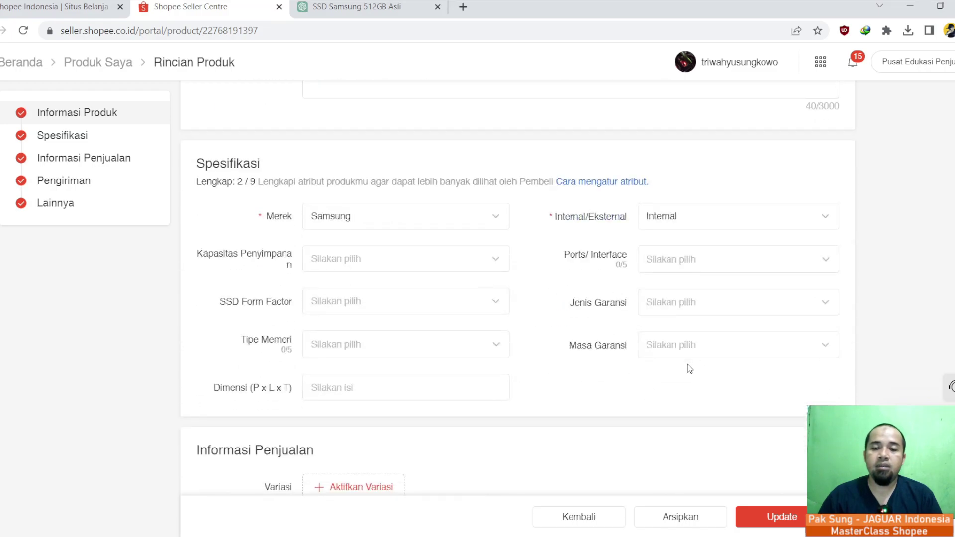
scroll(683, 354, down, 5)
scroll(678, 348, up, 10)
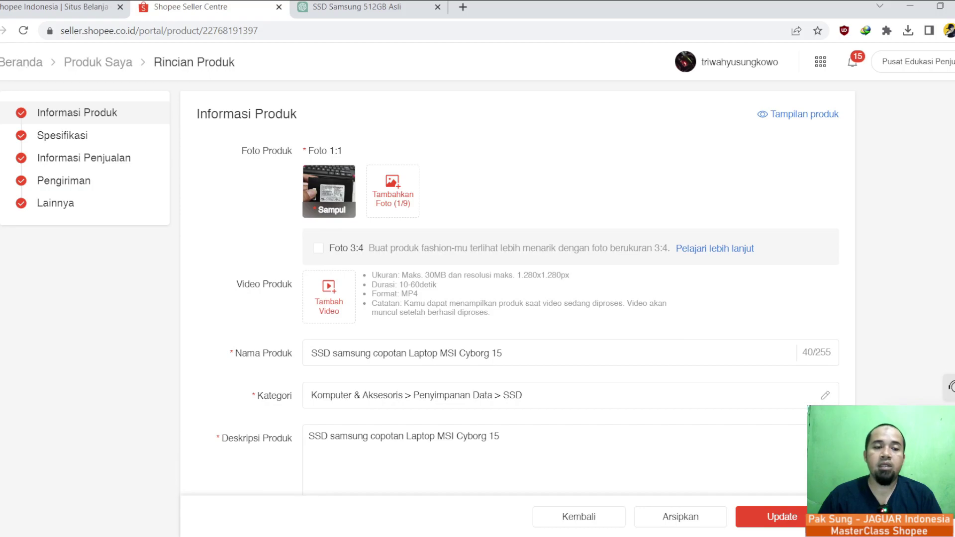
click(98, 61)
click(567, 325)
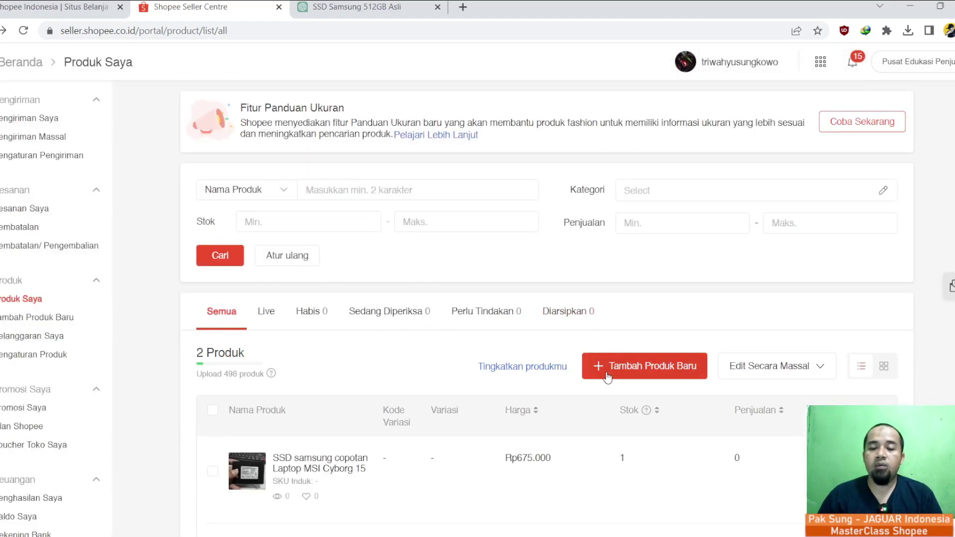
Try to archive the "SSD samsung copotan Laptop MSI Cyborg 15" listing
scroll(767, 352, down, 3)
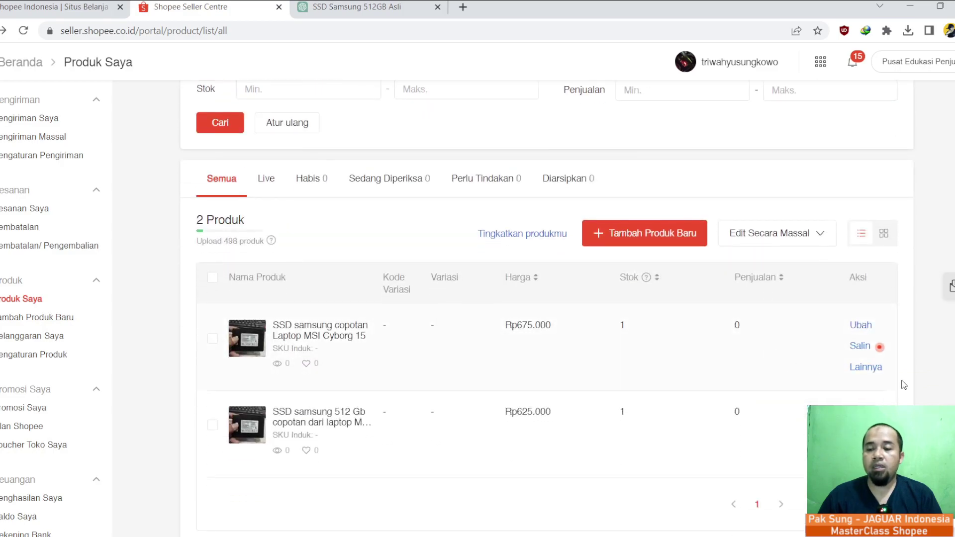
click(866, 370)
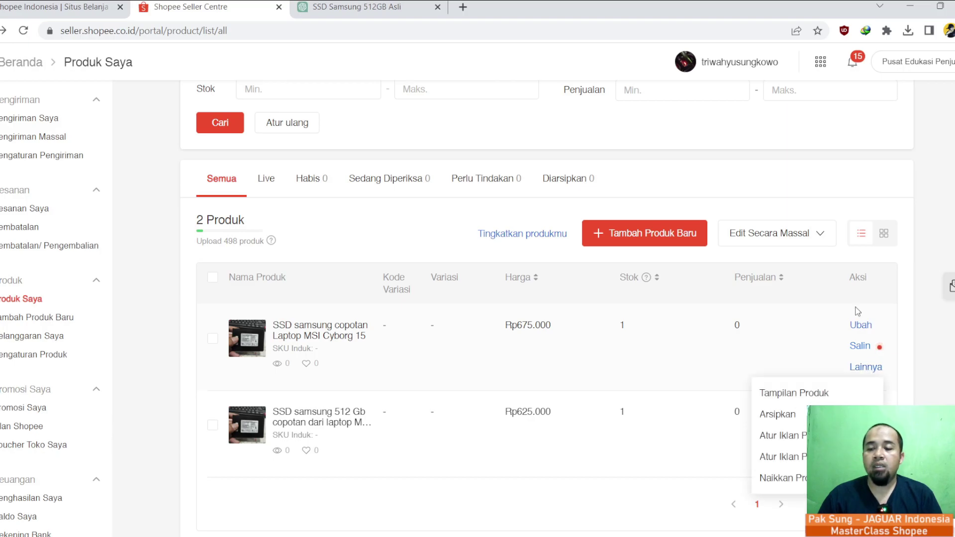
click(795, 421)
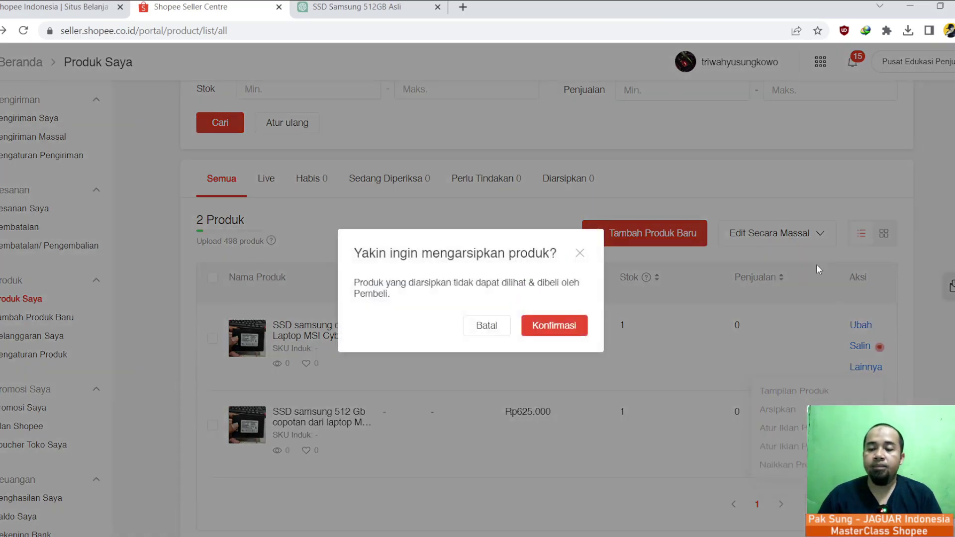
click(554, 326)
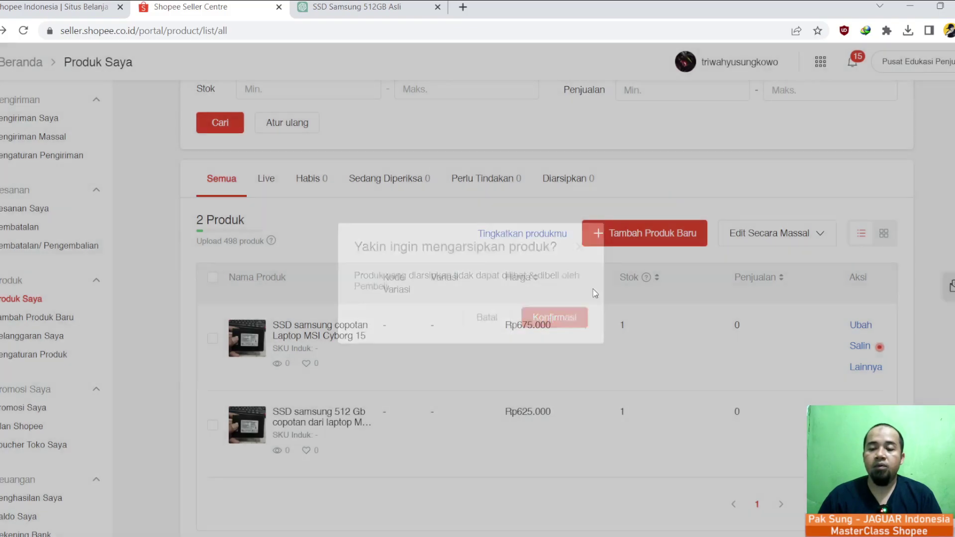
scroll(522, 345, down, 4)
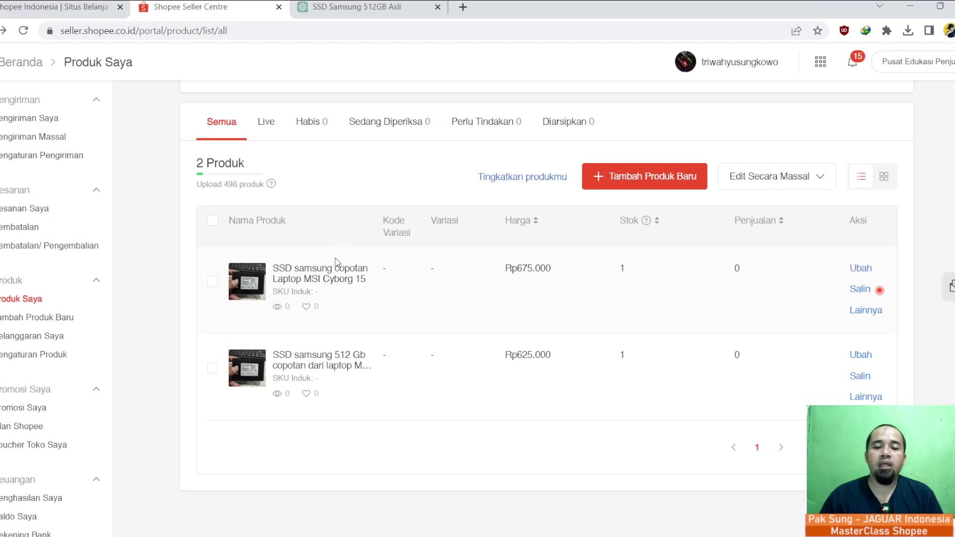
mouse_move(463, 283)
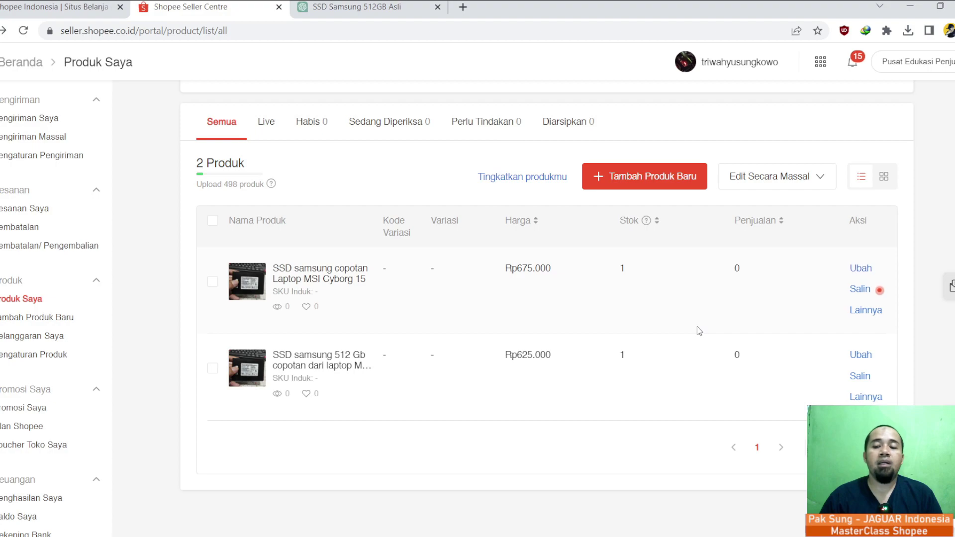
click(880, 311)
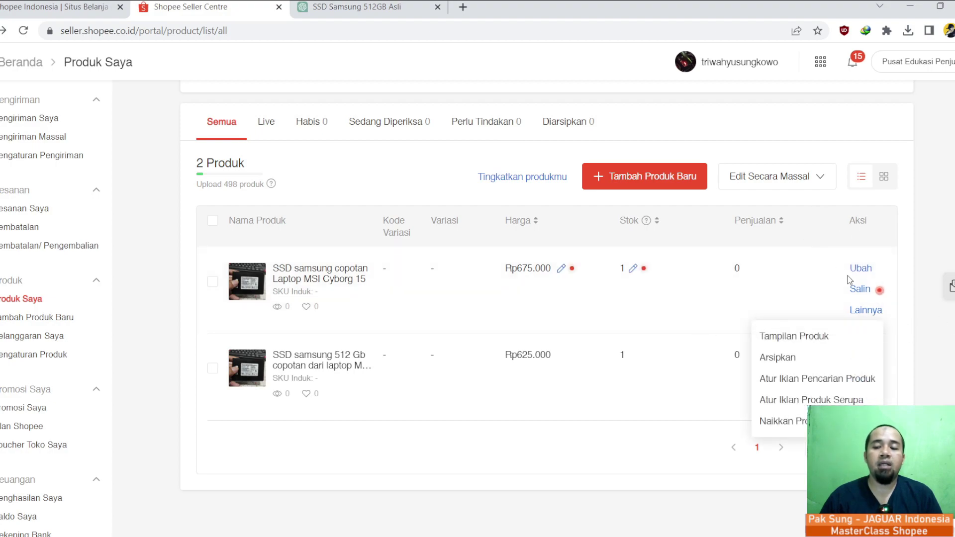
click(896, 239)
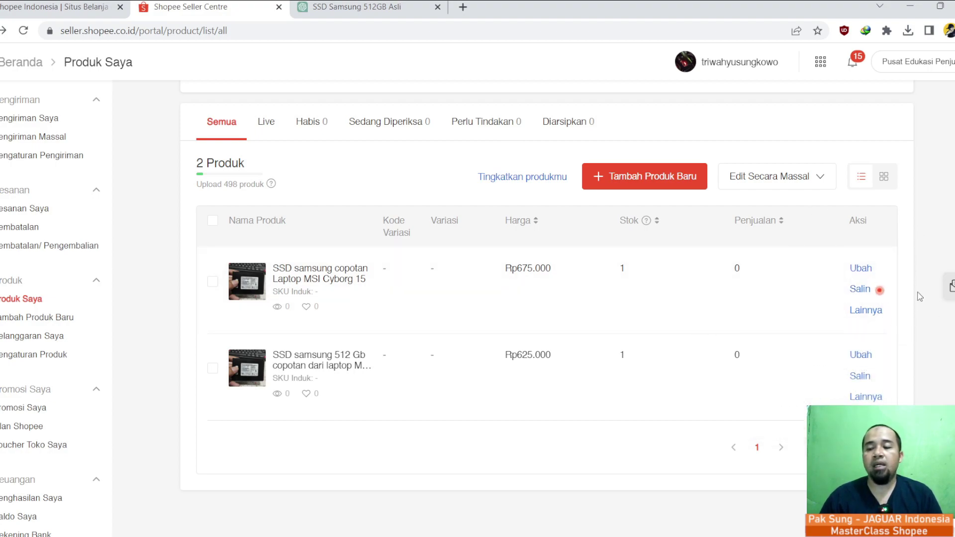
click(866, 312)
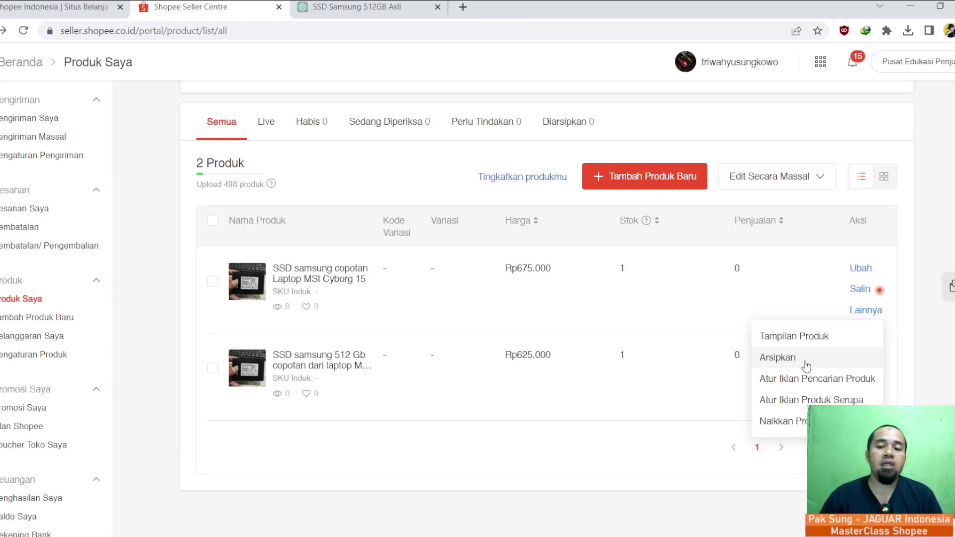
click(921, 220)
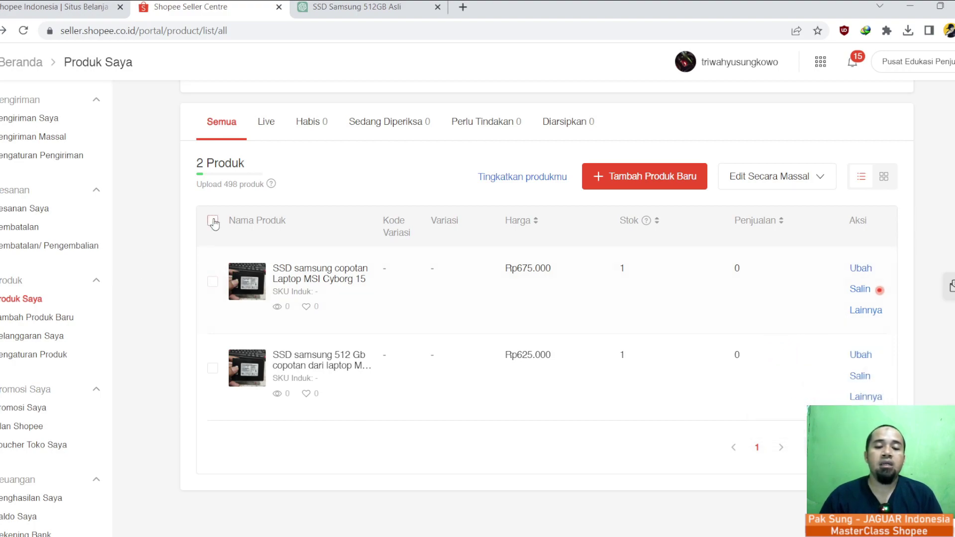
Delete the "SSD samsung copotan Laptop MSI Cyborg 15" listing and reload the product list
click(213, 283)
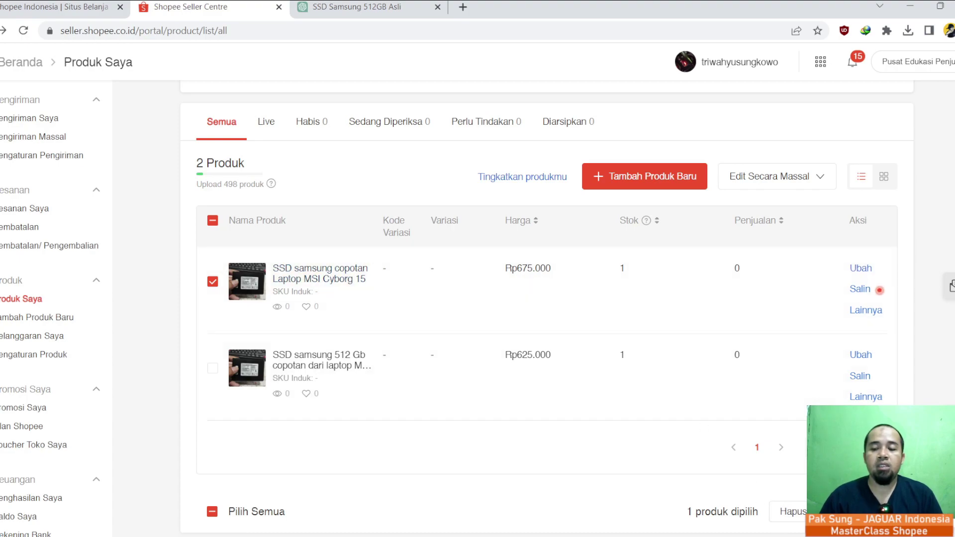
click(793, 512)
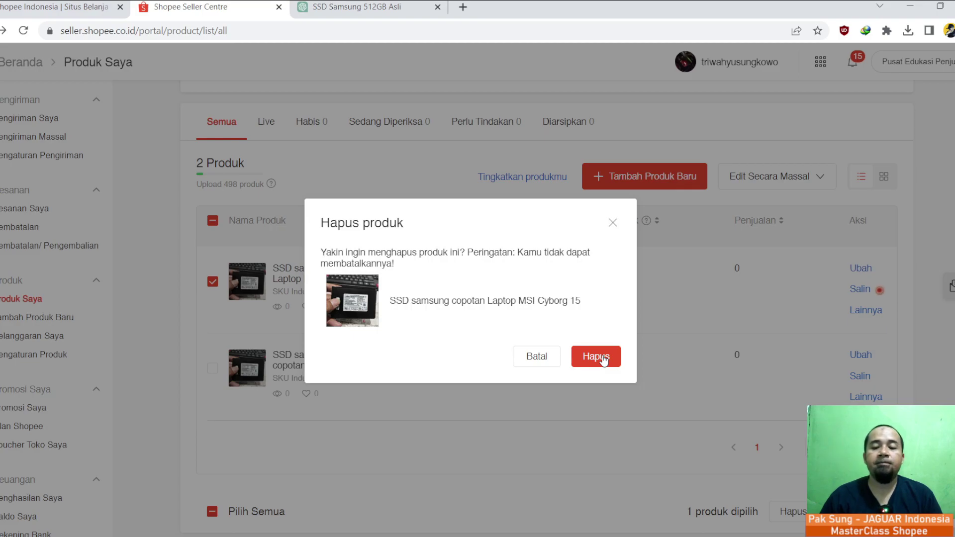
click(602, 357)
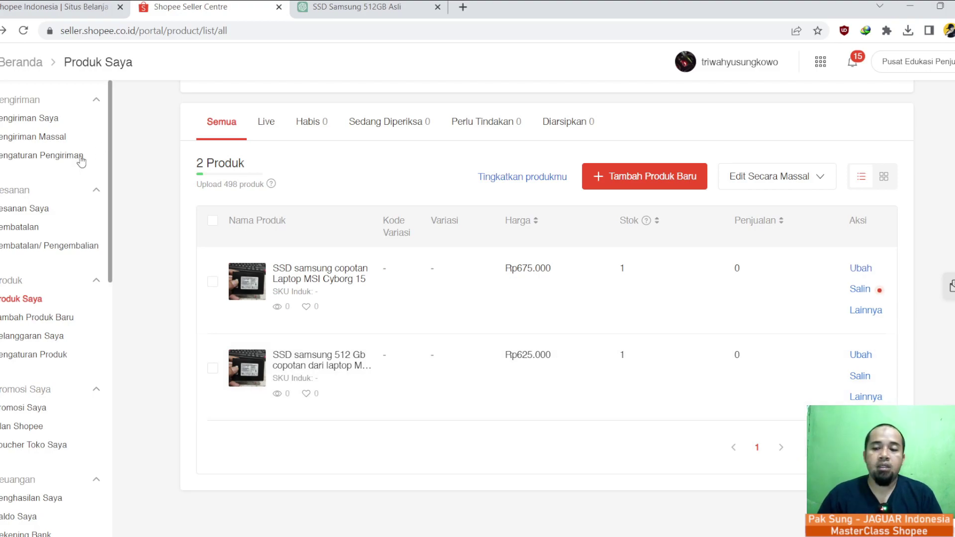
click(23, 31)
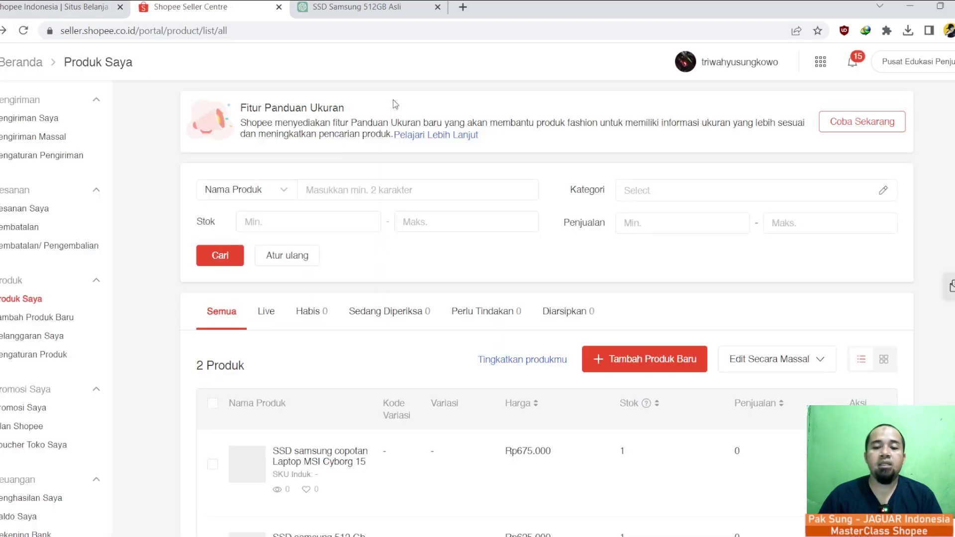
scroll(517, 194, down, 3)
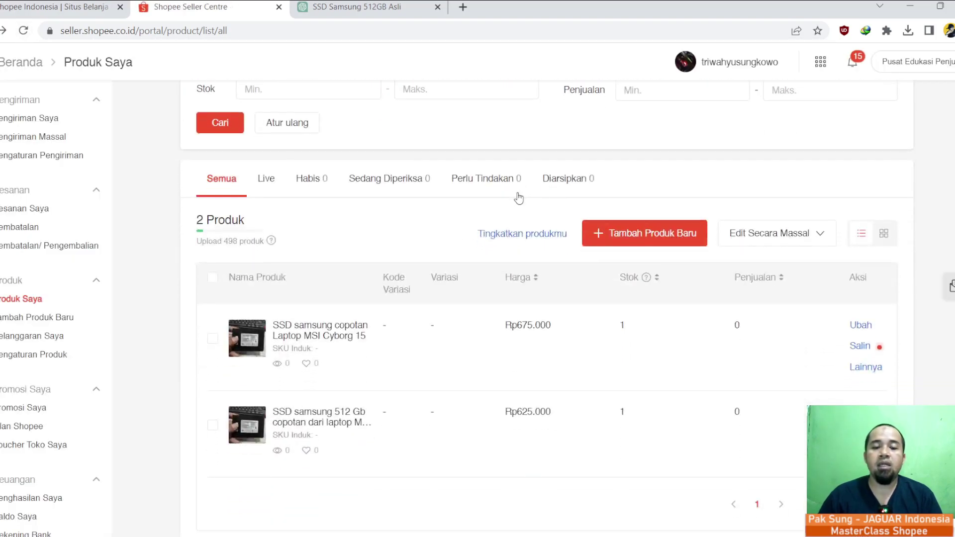